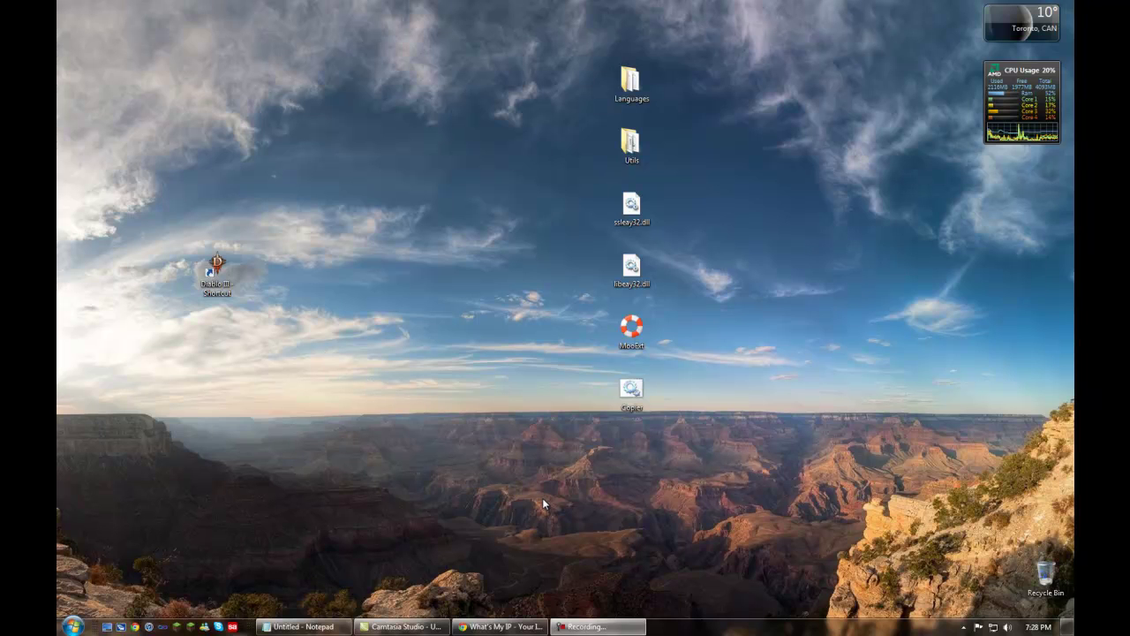
Bring up the router login page, then load google.ca in a new tab.
click(488, 627)
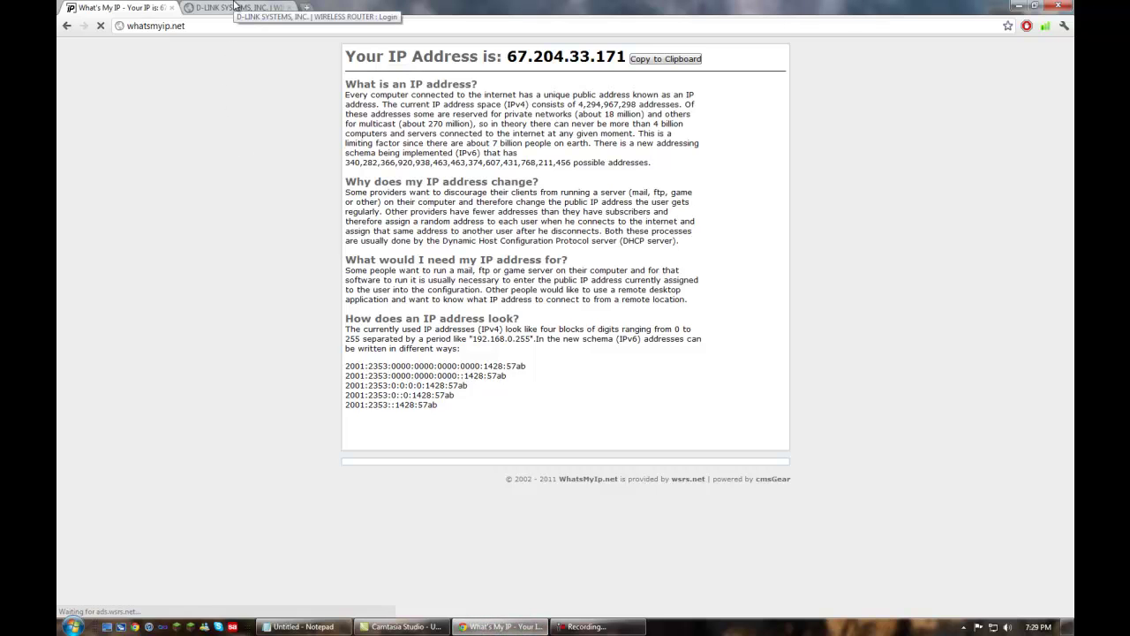
click(236, 6)
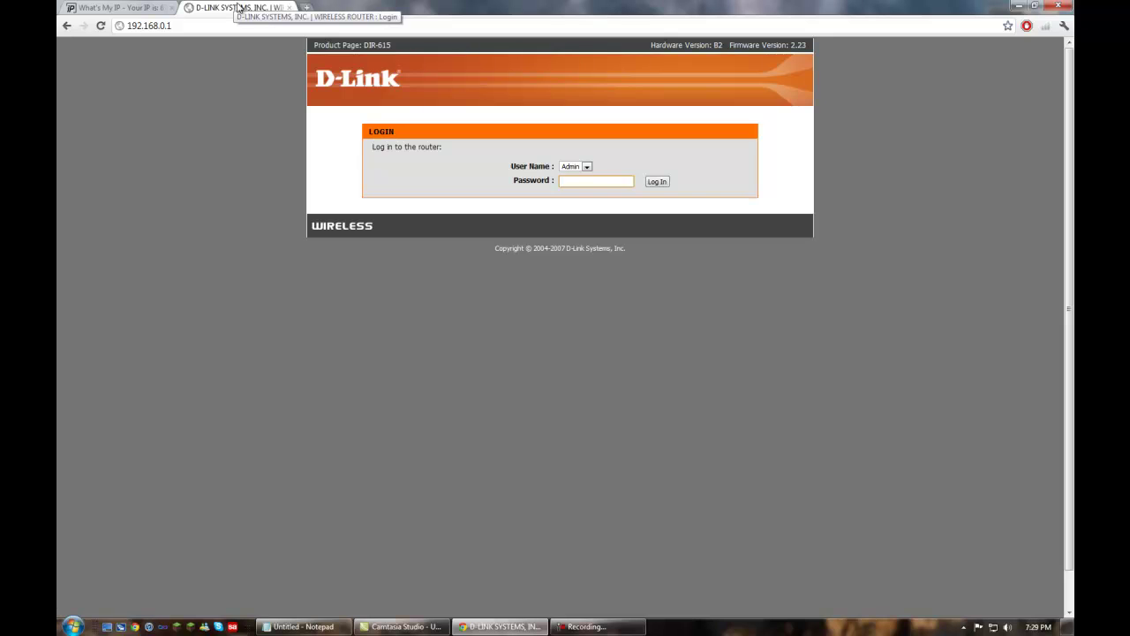
click(308, 8)
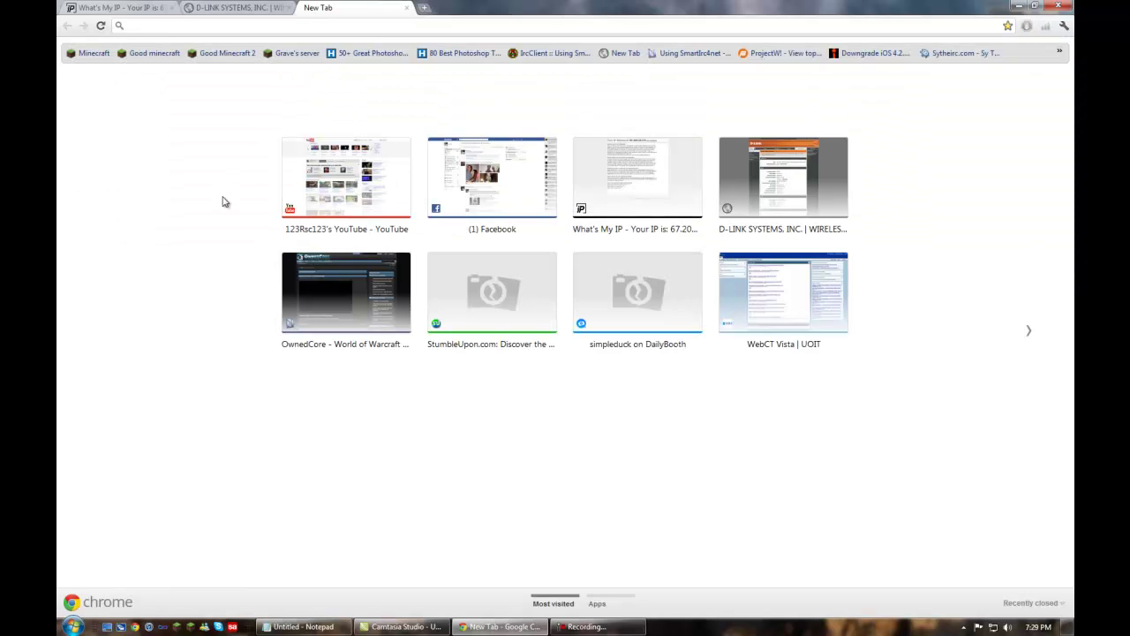
text(google.ca)
key(Return)
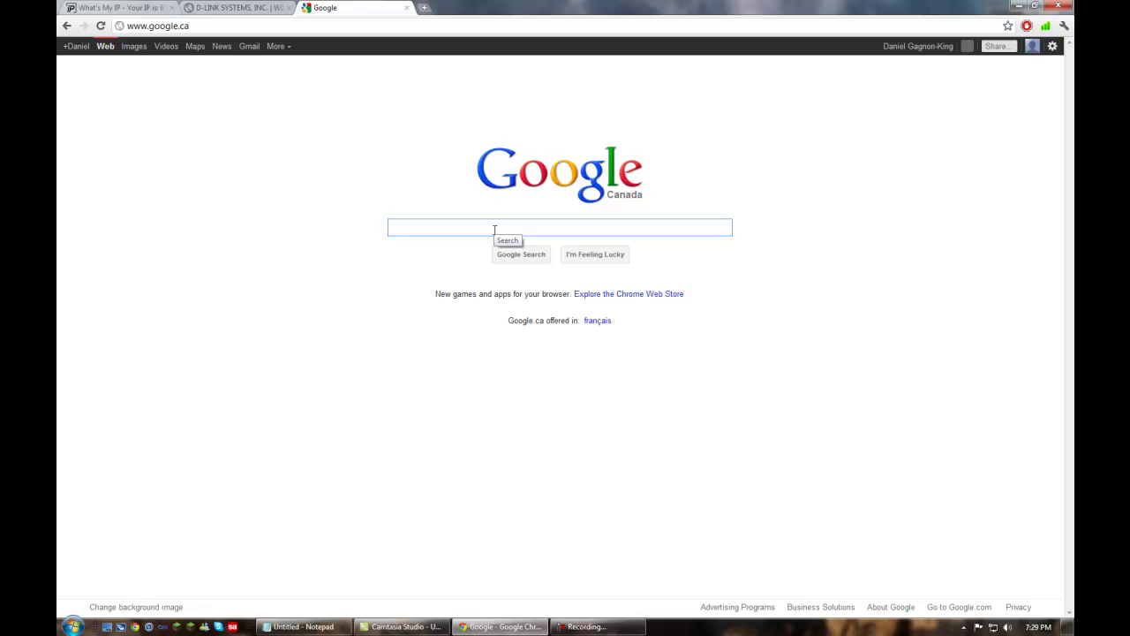
Search 'dlink dir 615 ip address', then close the results and select 192.168.0.1.
text(dlink )
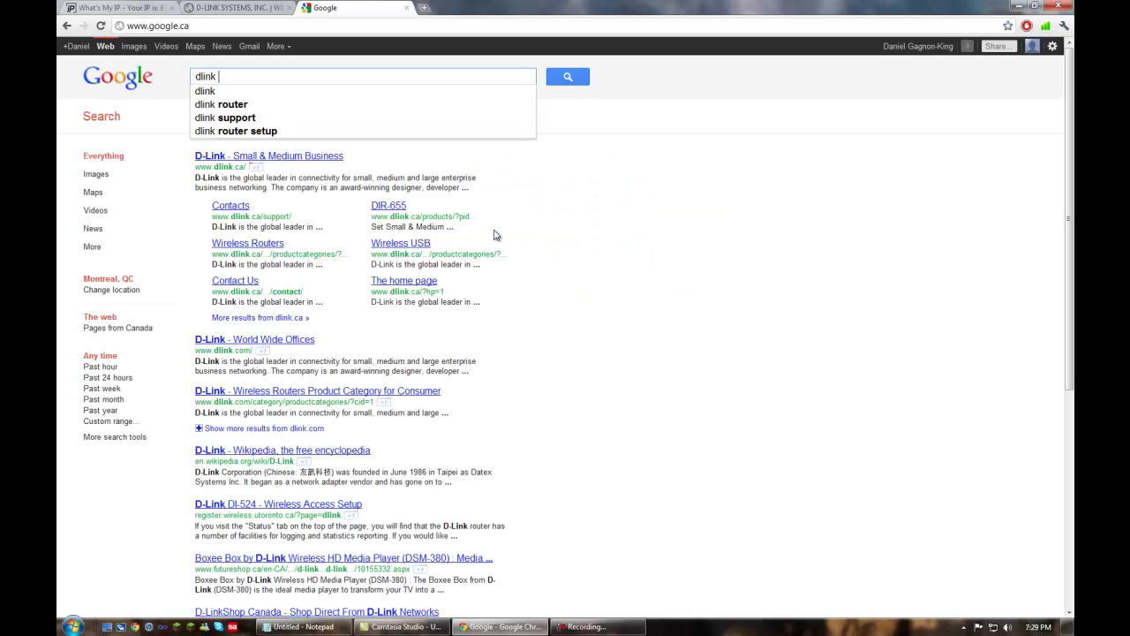
text(dir 615)
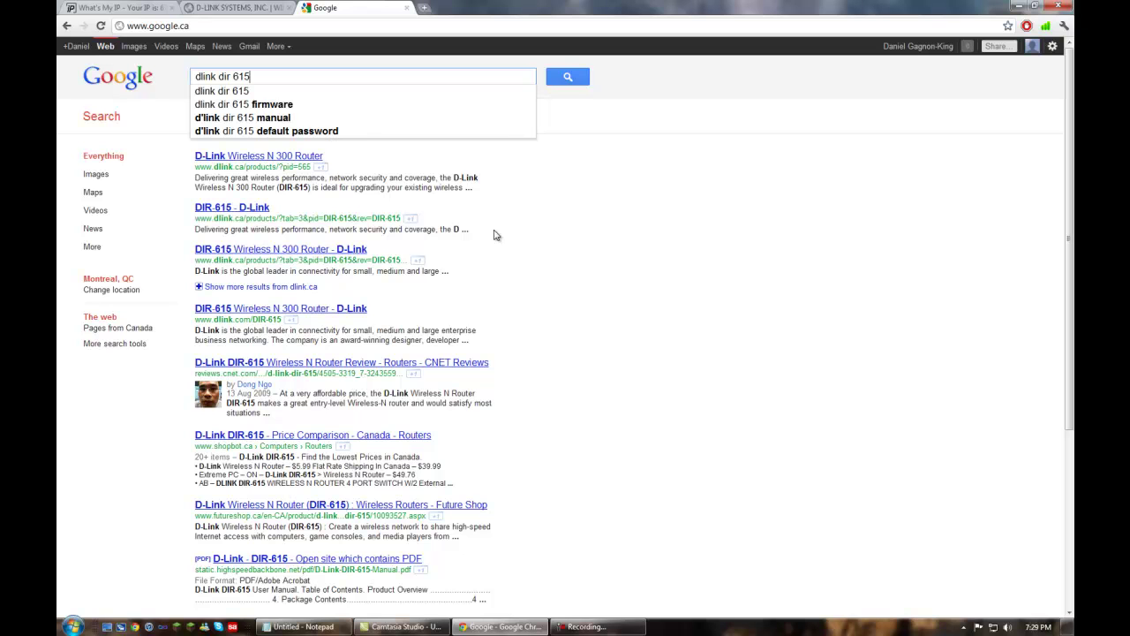
text(f)
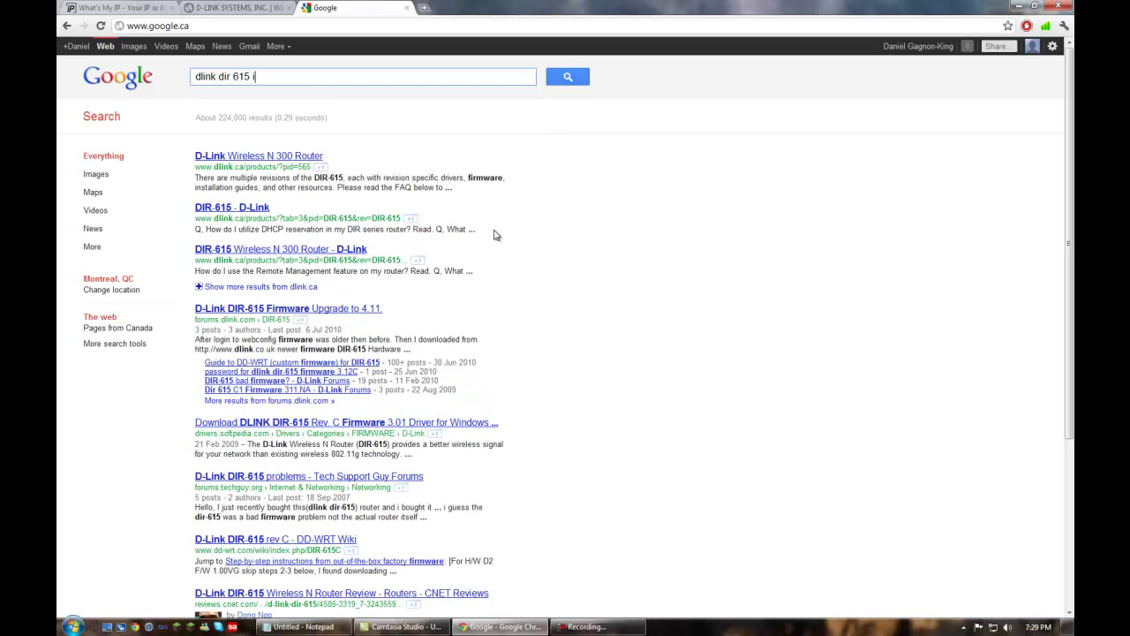
text(ip address)
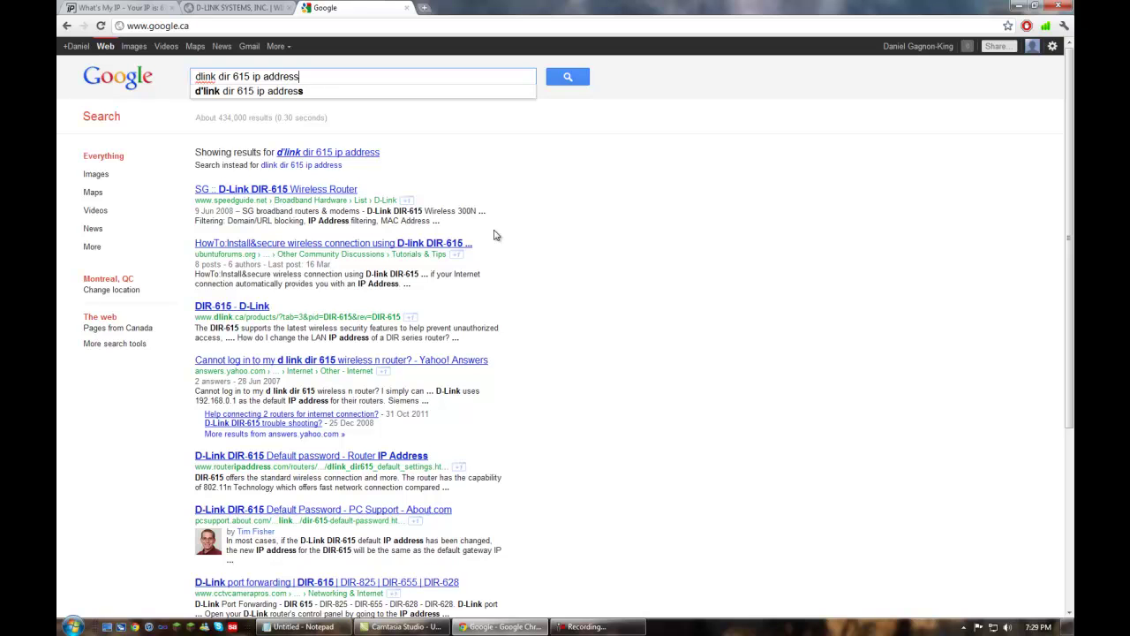
key(Return)
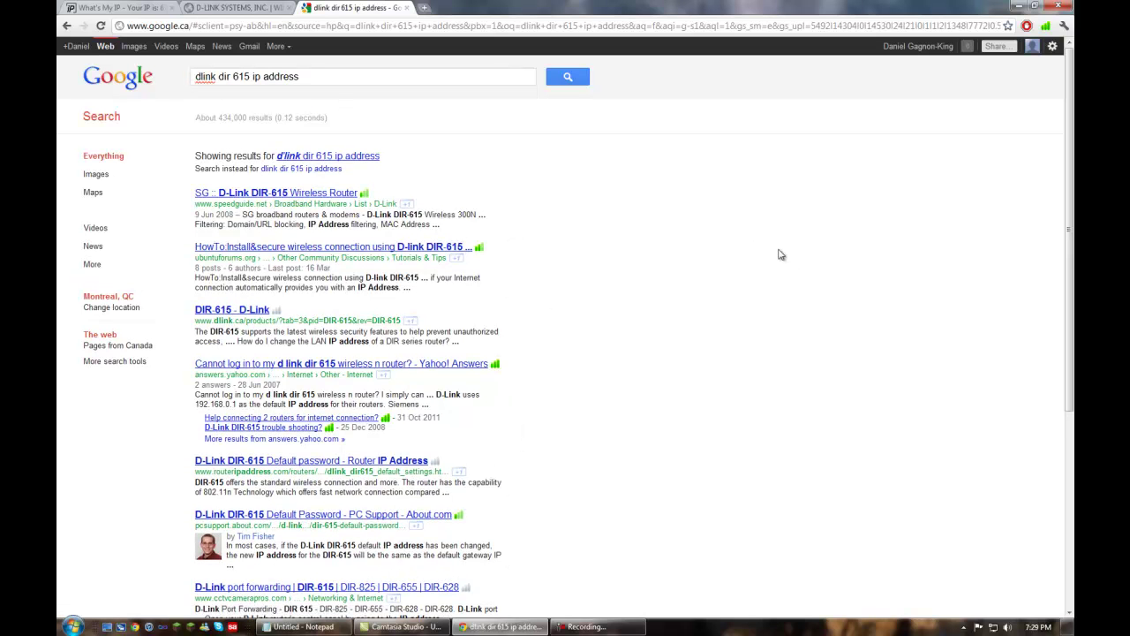
click(396, 7)
click(189, 24)
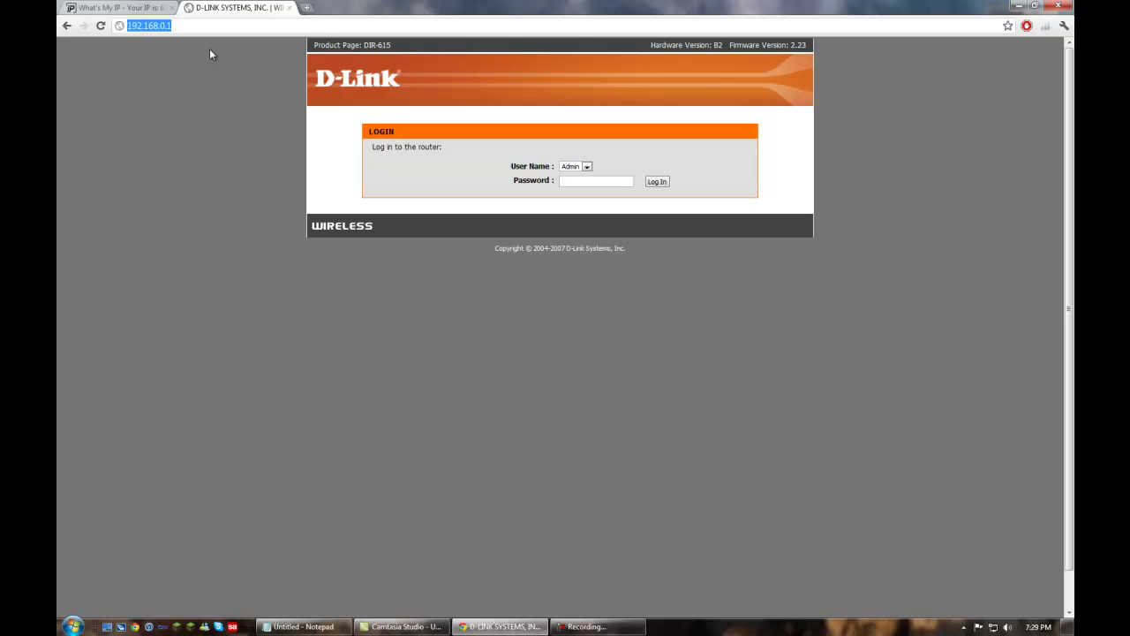
Log in and scroll Device Info to LAN Computers, showing this PC at 192.168.0.193.
click(658, 183)
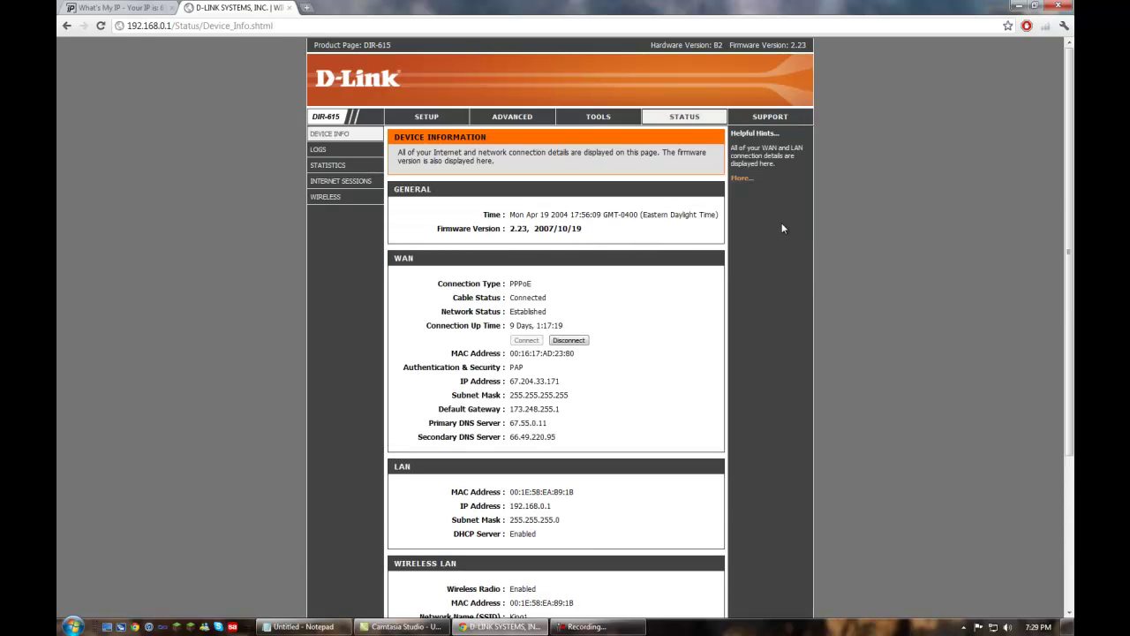
scroll(718, 281, down, 3)
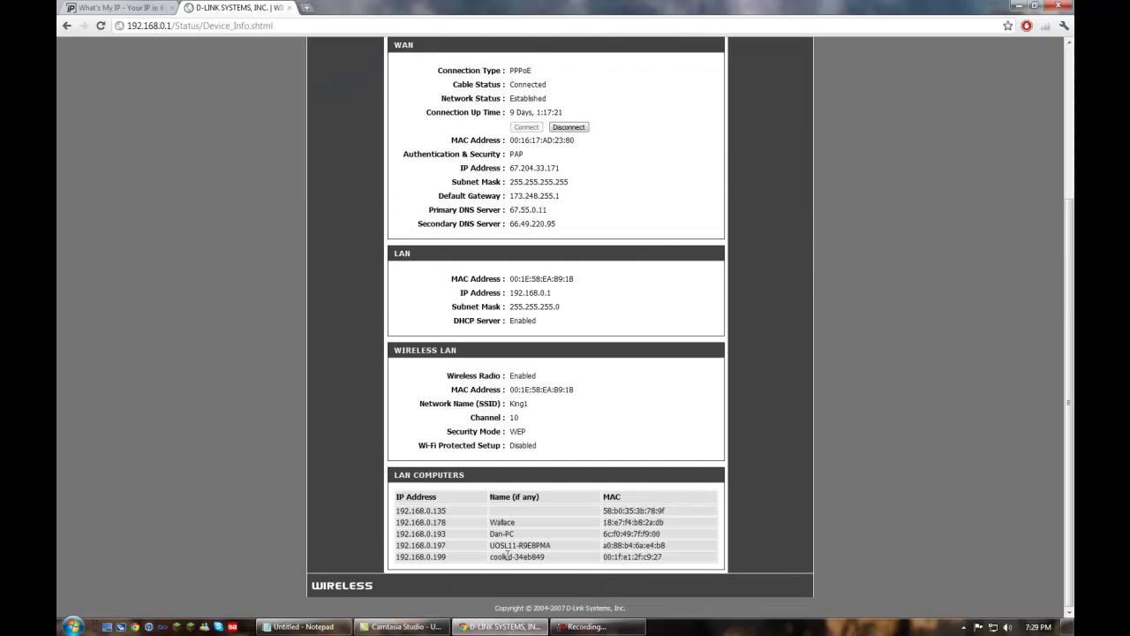
drag(674, 564, 402, 506)
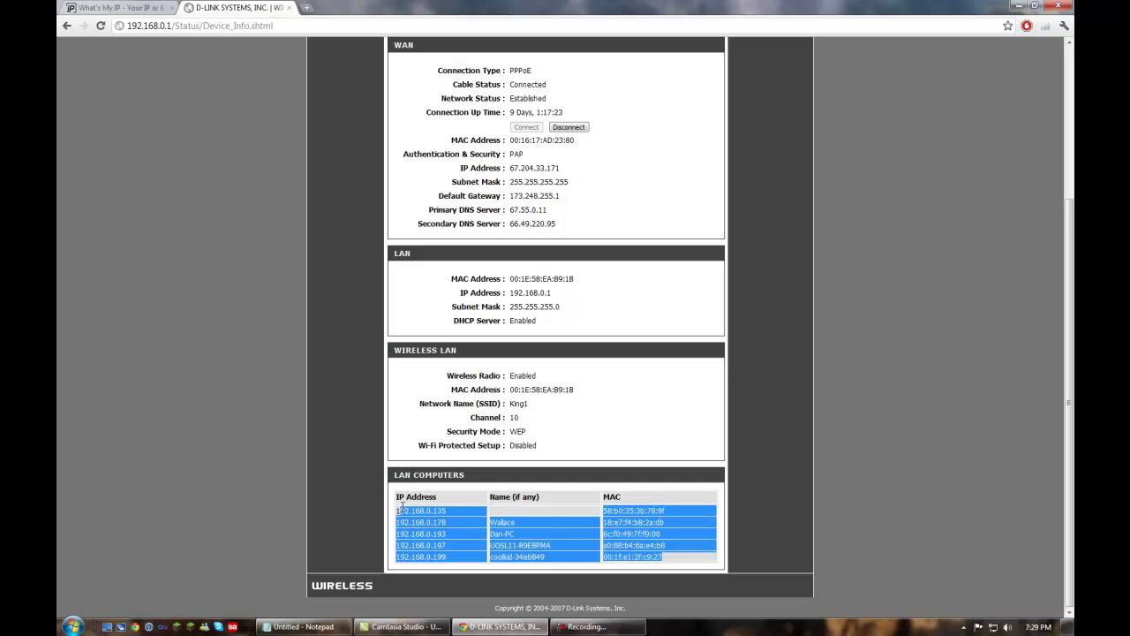
click(270, 382)
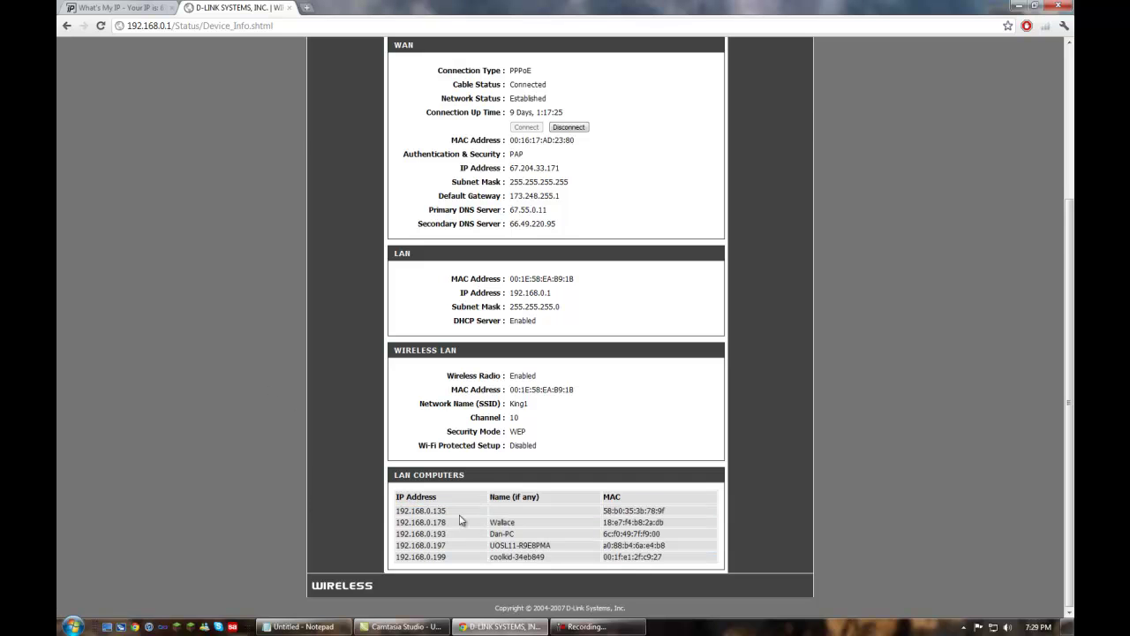
scroll(446, 511, up, 3)
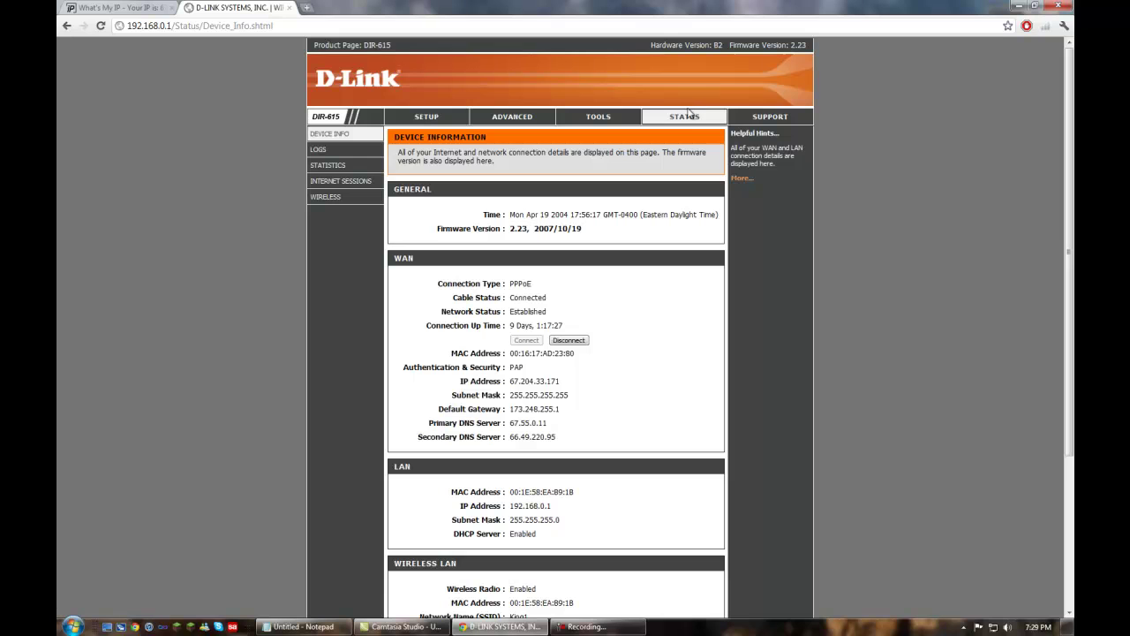
scroll(172, 288, down, 3)
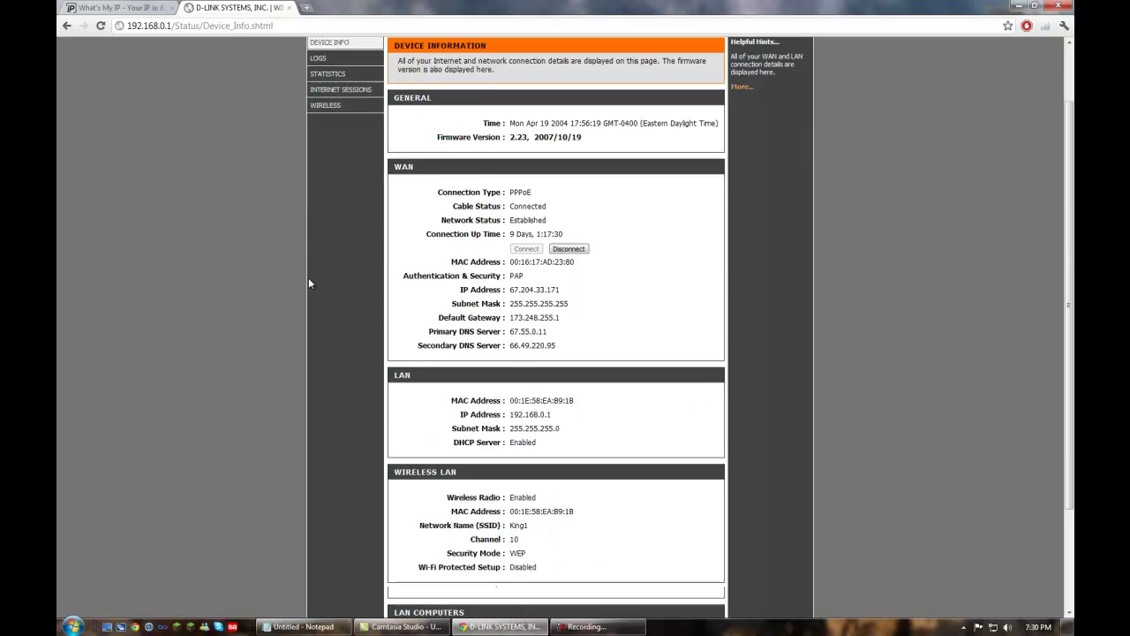
drag(692, 554, 396, 534)
click(439, 553)
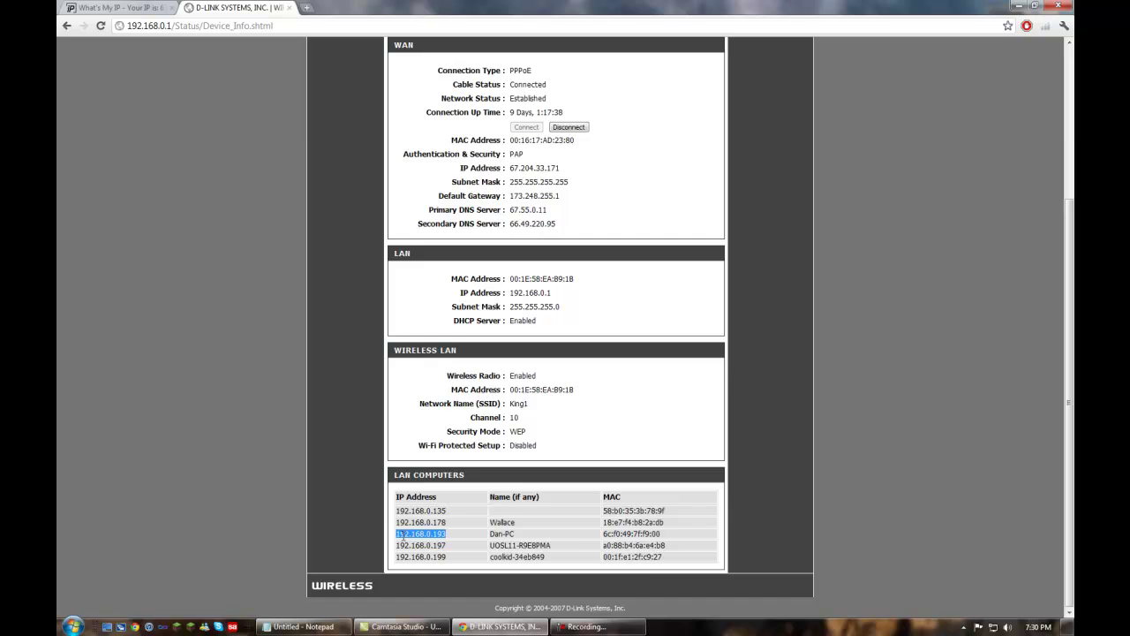
scroll(557, 336, up, 3)
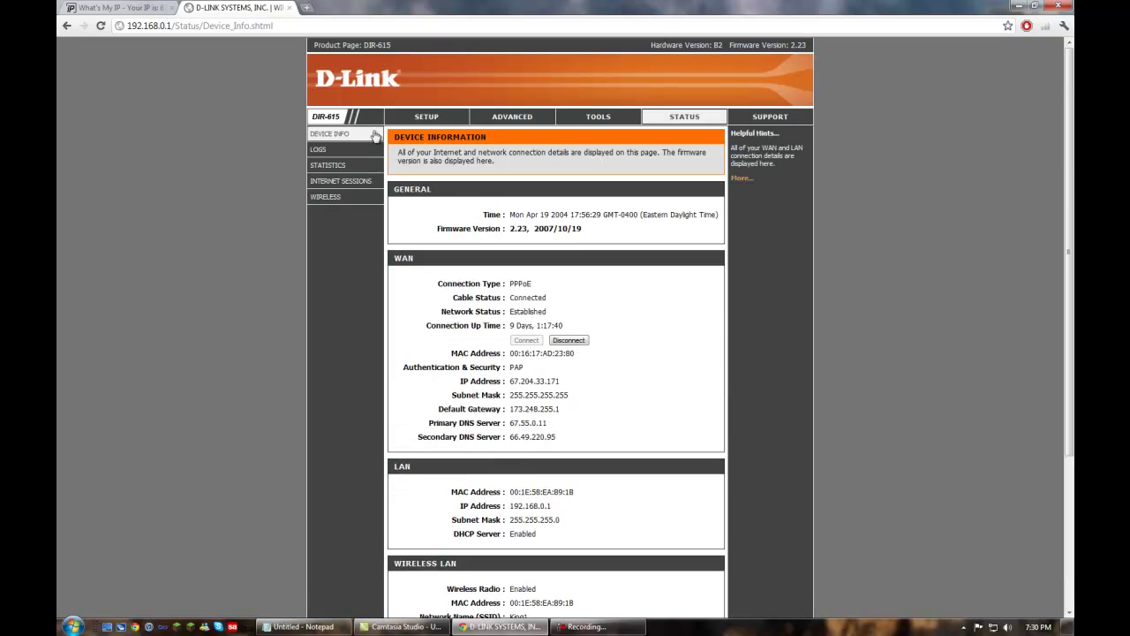
scroll(271, 378, down, 3)
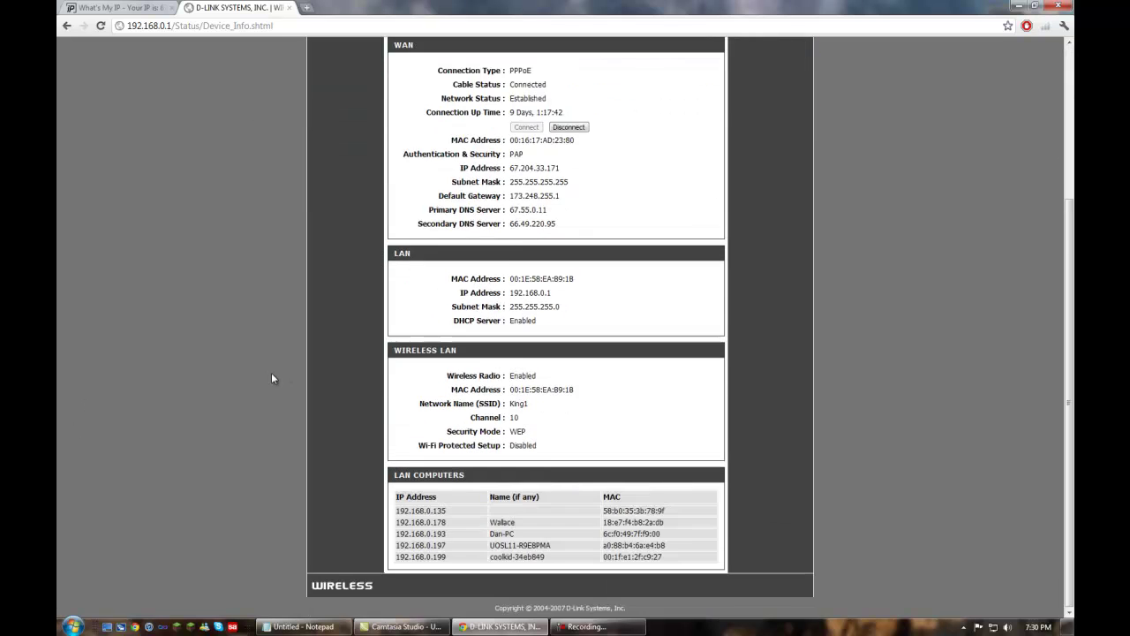
scroll(271, 378, up, 3)
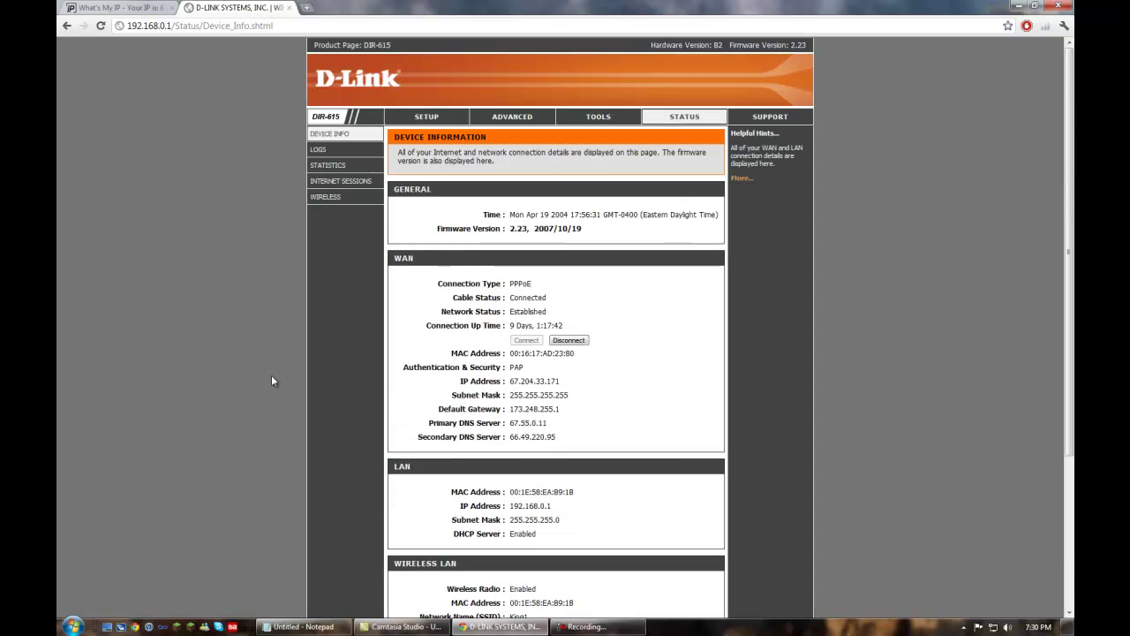
Open ADVANCED Port Forwarding and confirm DIII1 and DIII2 both target 192.168.0.193.
click(506, 124)
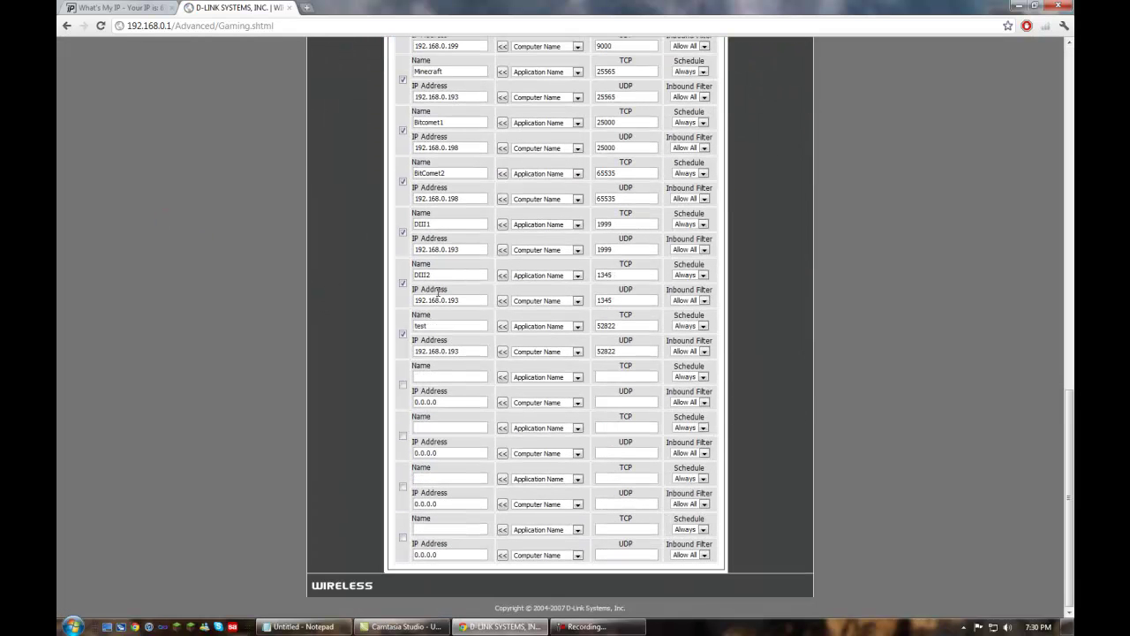
drag(442, 224, 381, 222)
click(442, 277)
drag(454, 276, 378, 276)
drag(472, 226, 344, 214)
drag(458, 250, 381, 248)
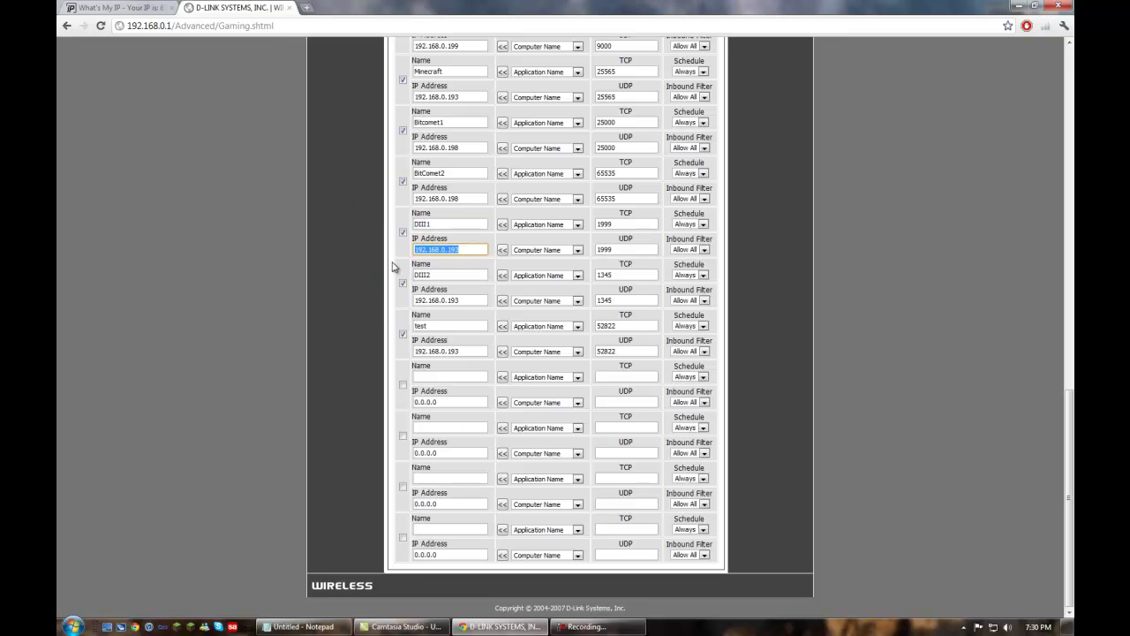
click(467, 250)
drag(467, 250, 387, 247)
drag(460, 300, 398, 298)
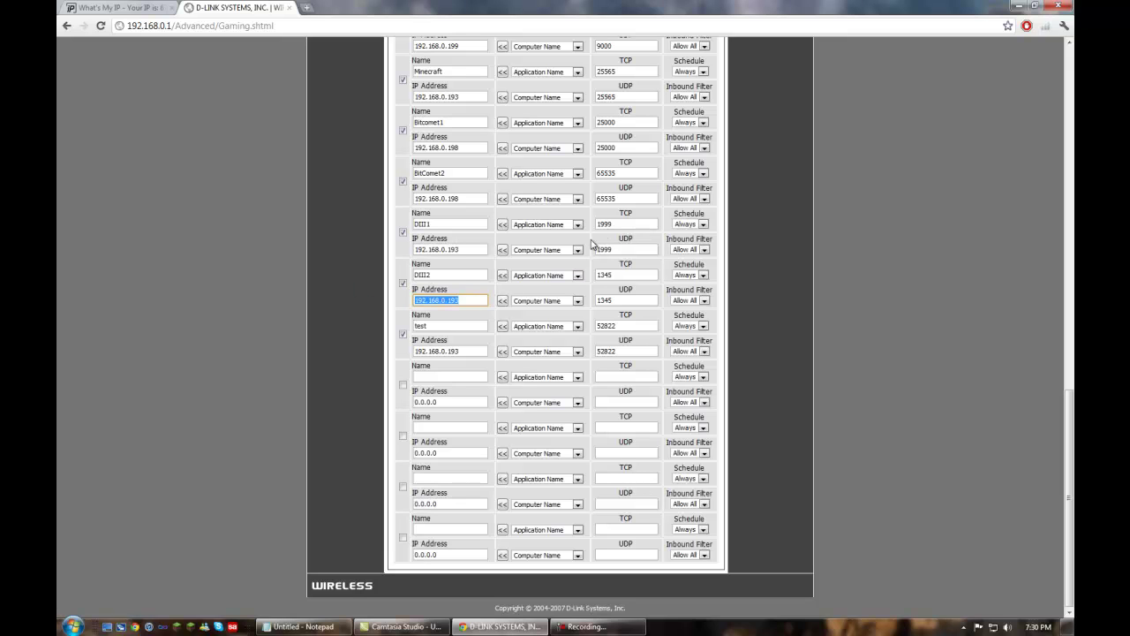
Check DIII1's TCP/UDP port 1999 and DIII2's TCP port 1345.
drag(635, 224, 588, 228)
click(621, 253)
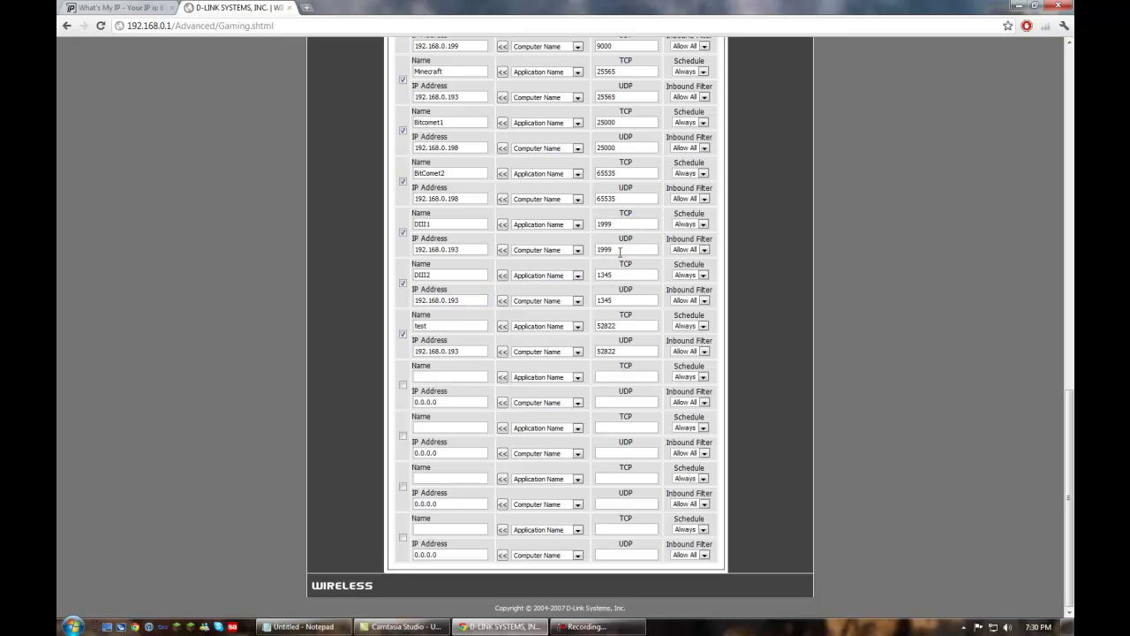
click(615, 223)
click(637, 275)
drag(618, 276, 587, 280)
click(262, 353)
scroll(262, 354, up, 15)
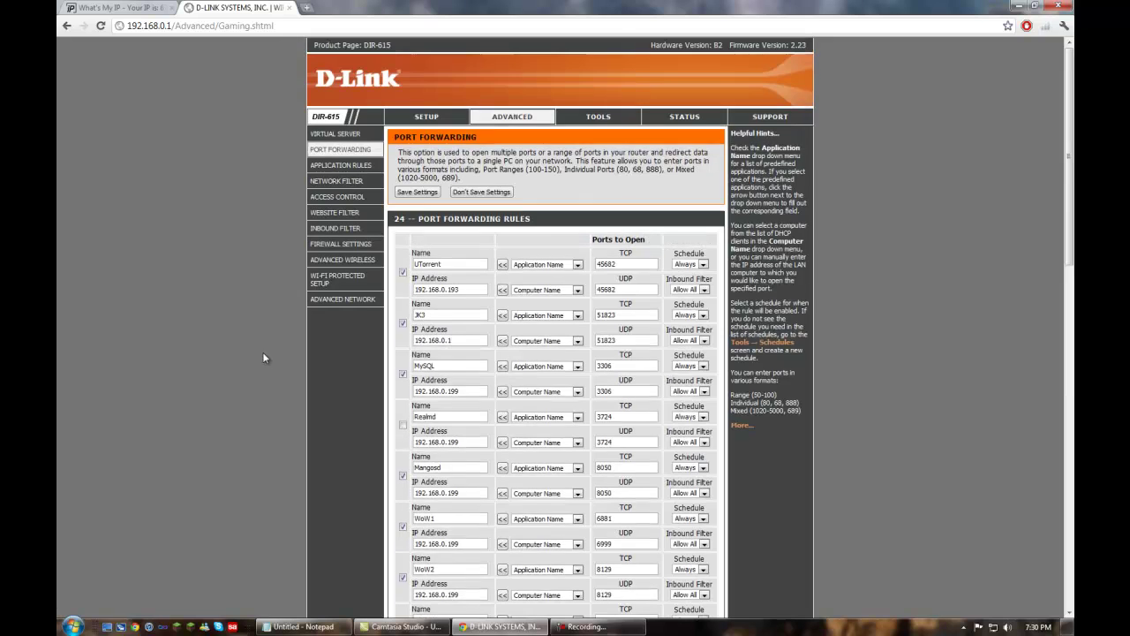
scroll(106, 488, down, 15)
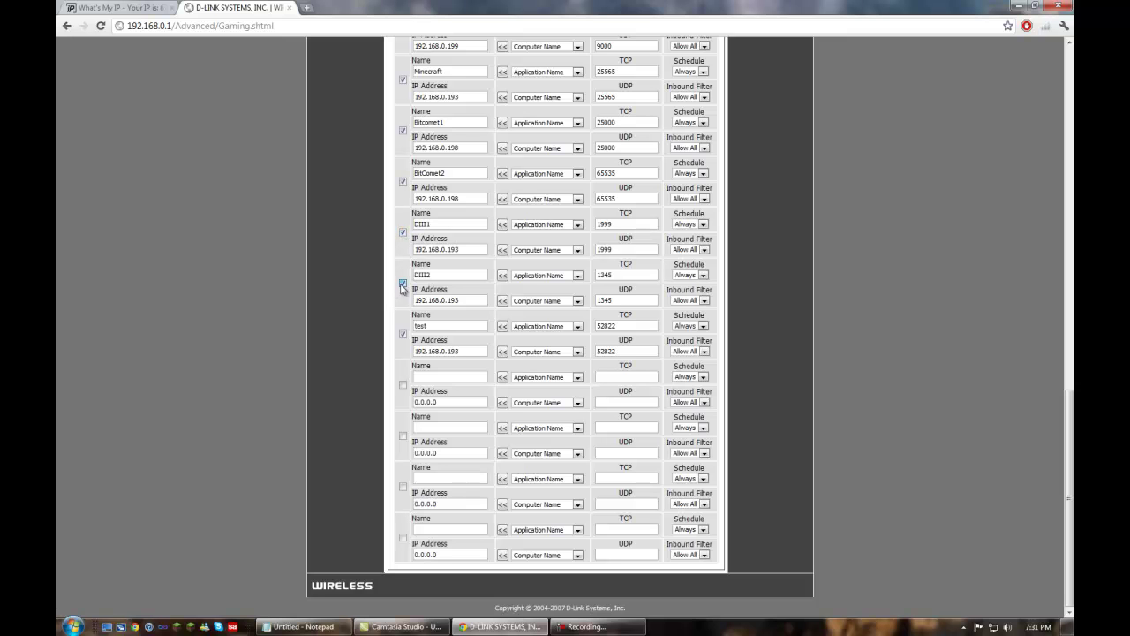
scroll(354, 234, up, 4)
scroll(351, 231, up, 6)
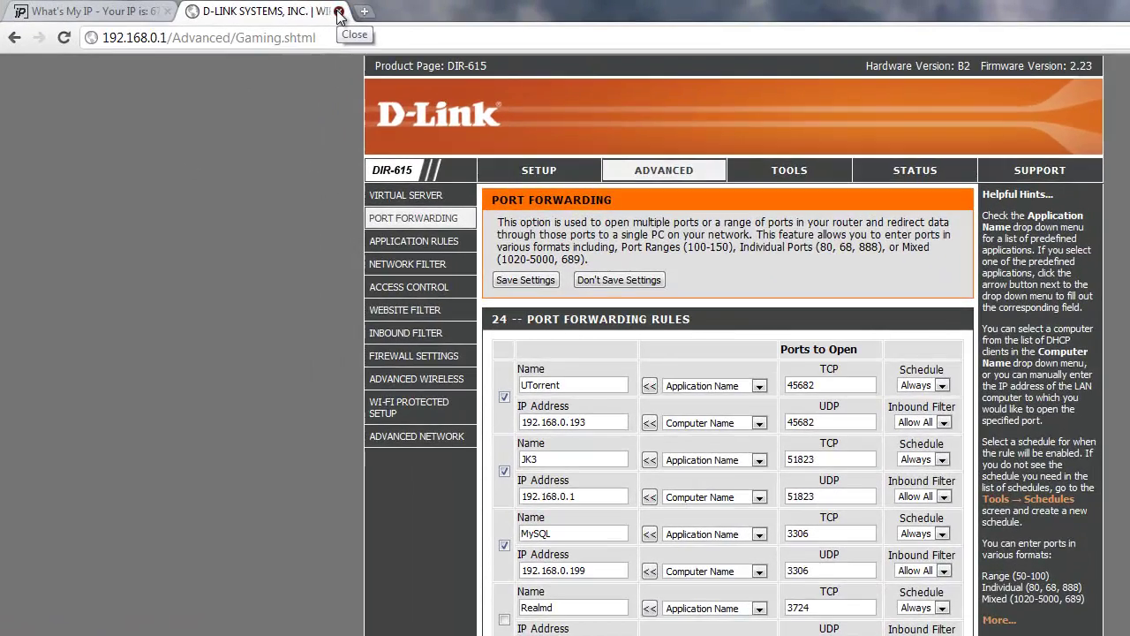
click(290, 11)
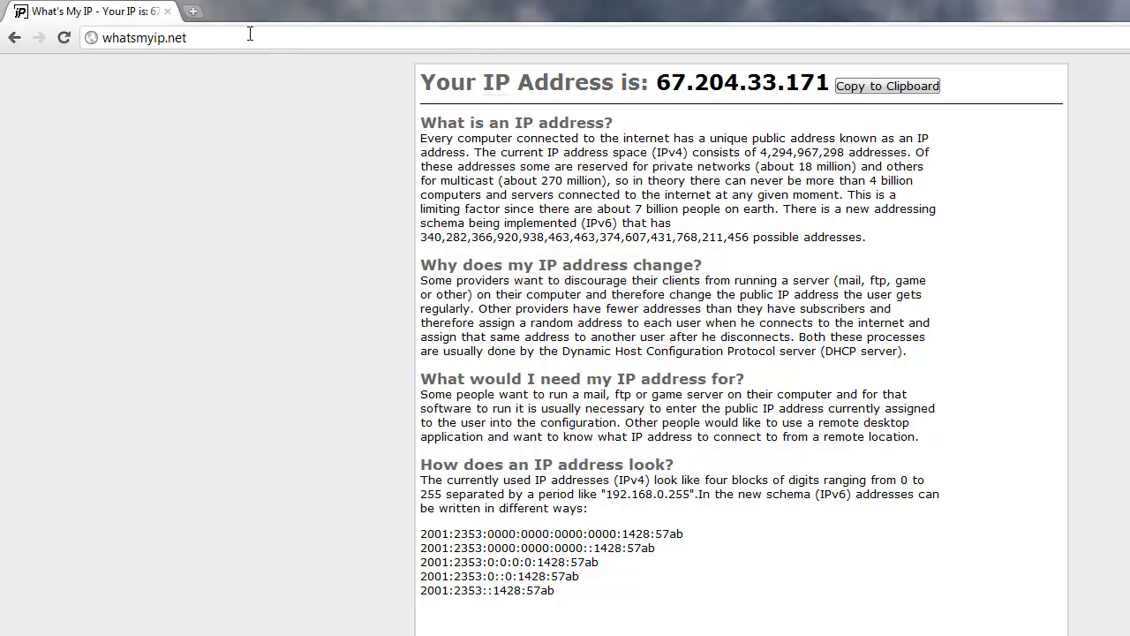
drag(227, 36, 35, 36)
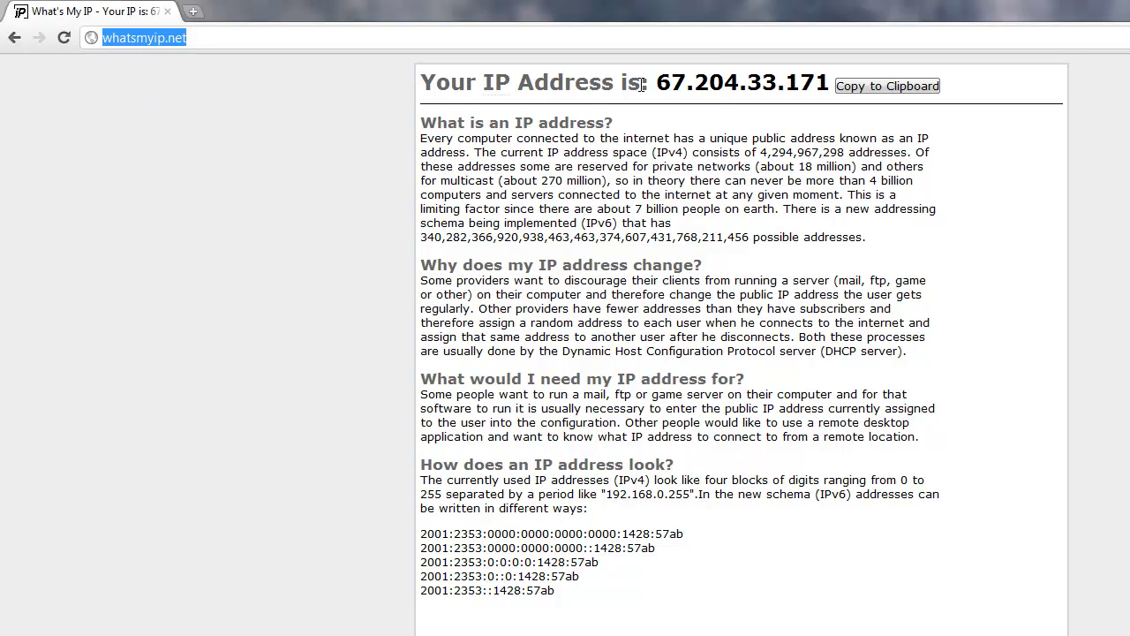
drag(656, 82, 828, 82)
right_click(809, 85)
click(839, 96)
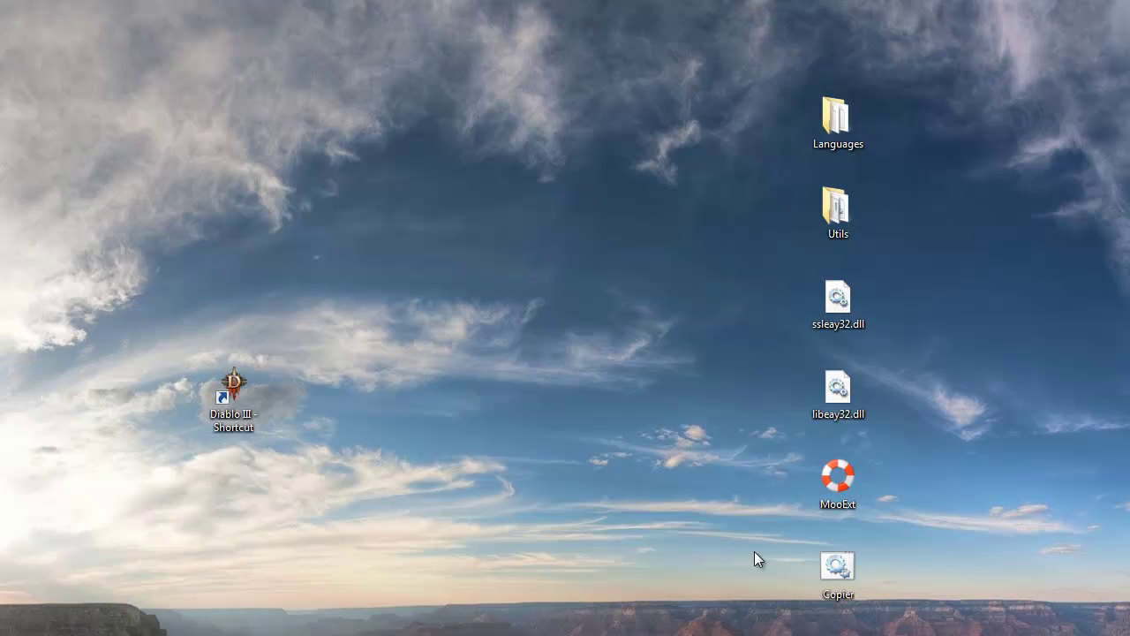
Open MooExt, enable NAT, paste 67.204.33.171 as Public IP, and move the launcher right.
double_click(840, 478)
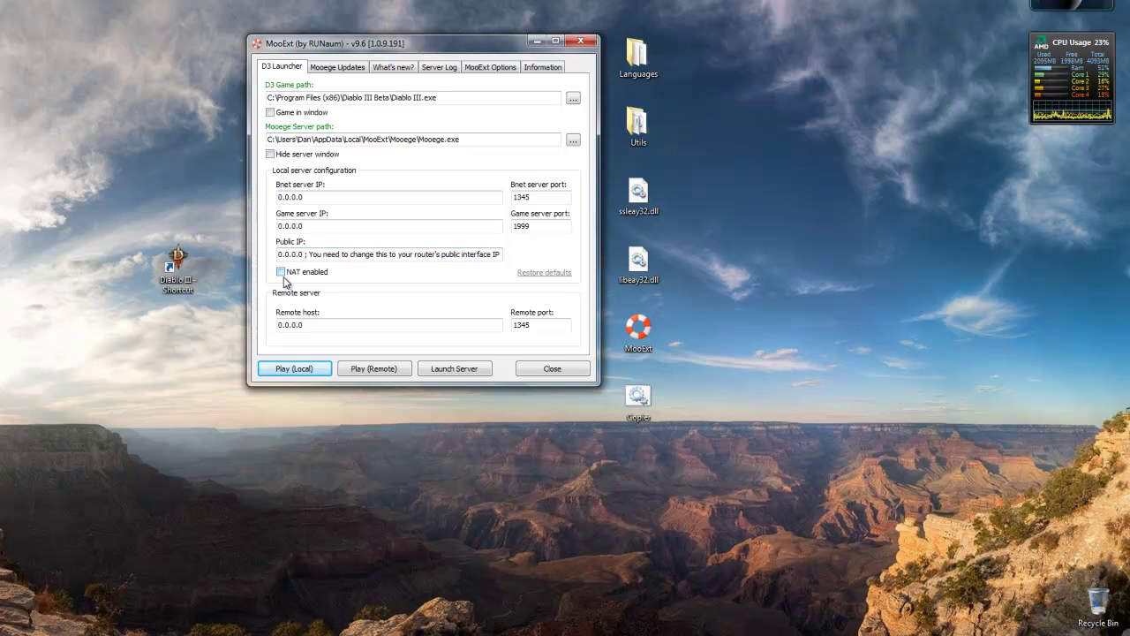
click(282, 273)
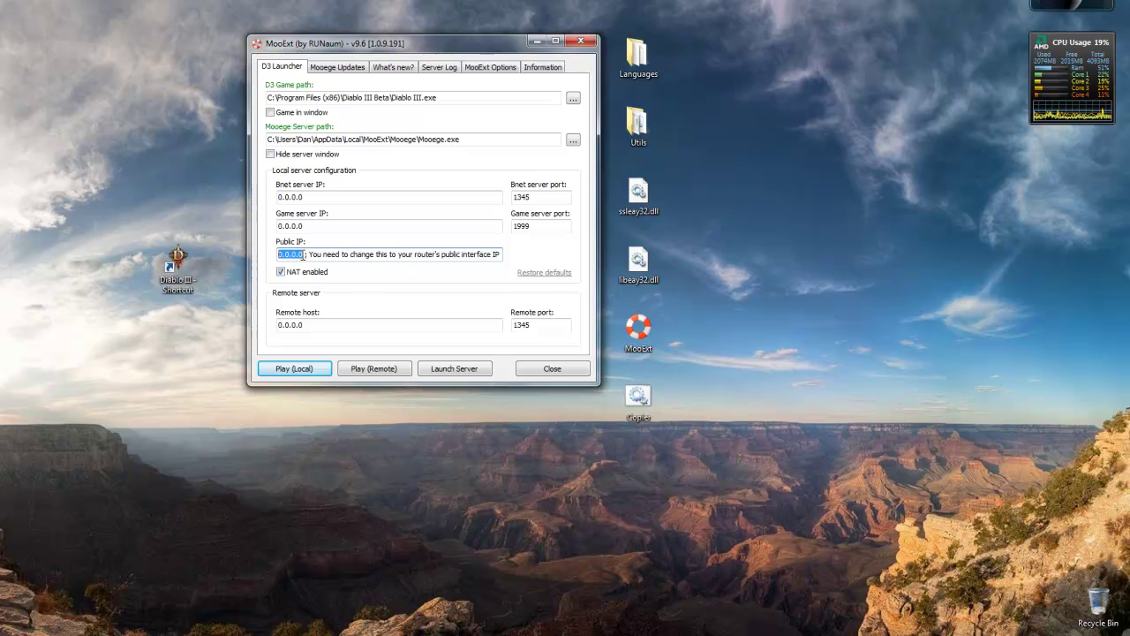
key(ctrl+v)
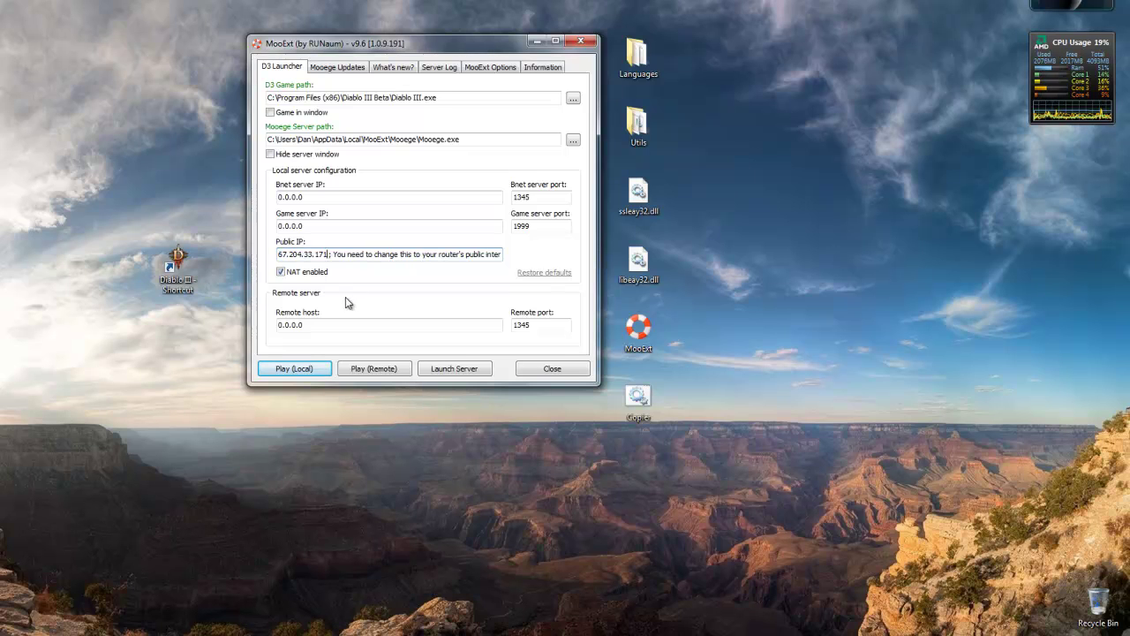
drag(330, 254, 277, 255)
click(307, 255)
drag(452, 50, 879, 76)
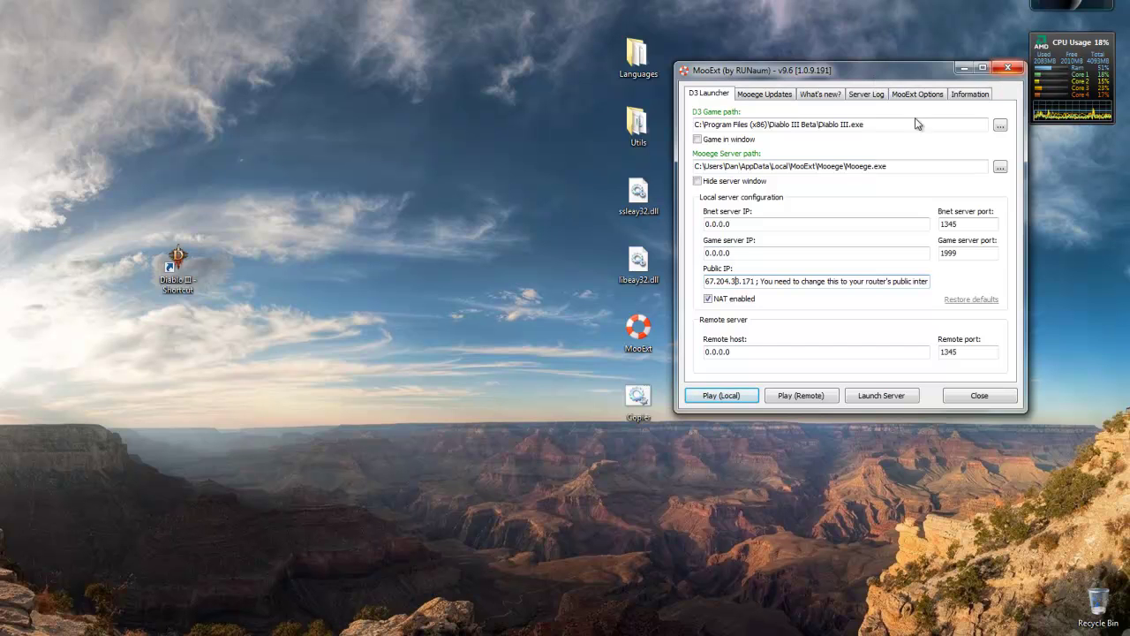
Launch Play (Local) and log in with the account name and password.
click(742, 397)
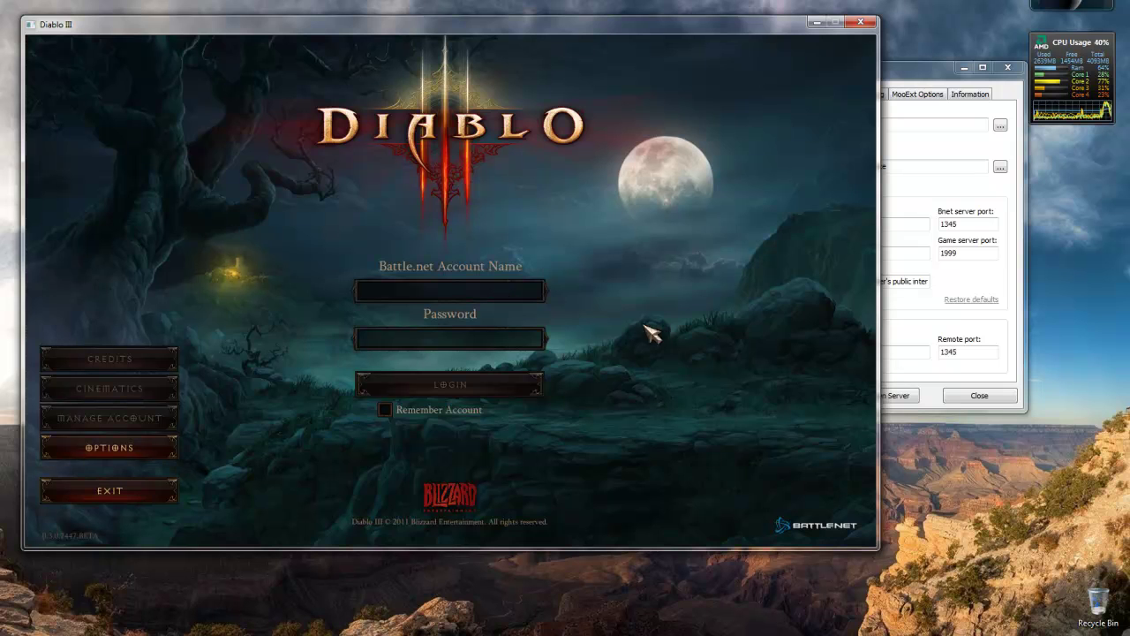
text(123@)
key(Tab)
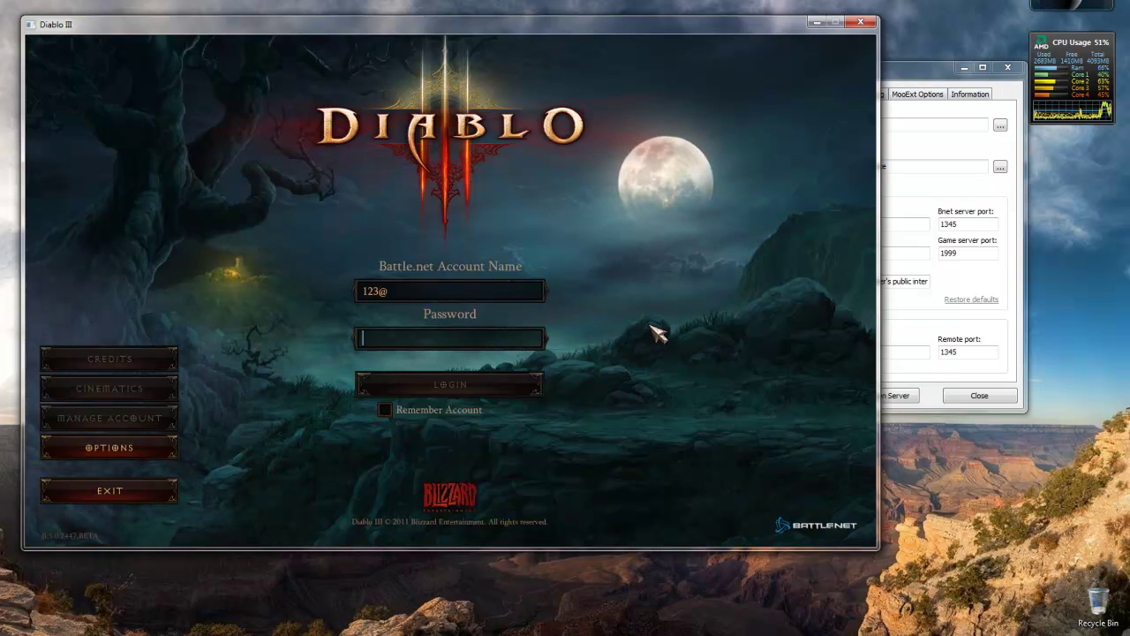
text(1)
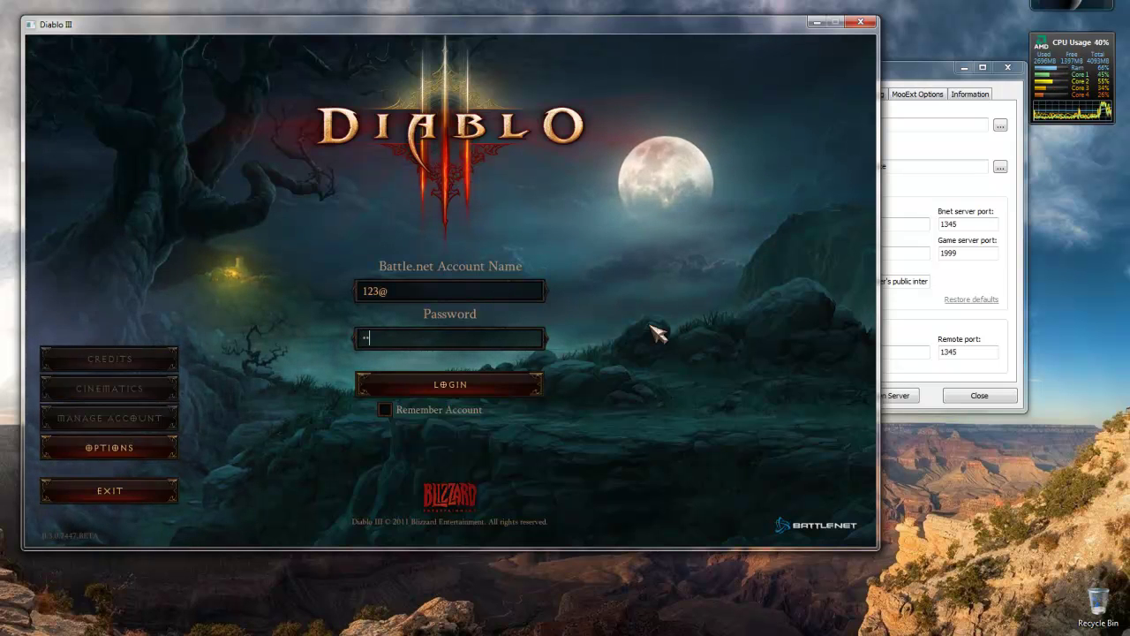
key(Return)
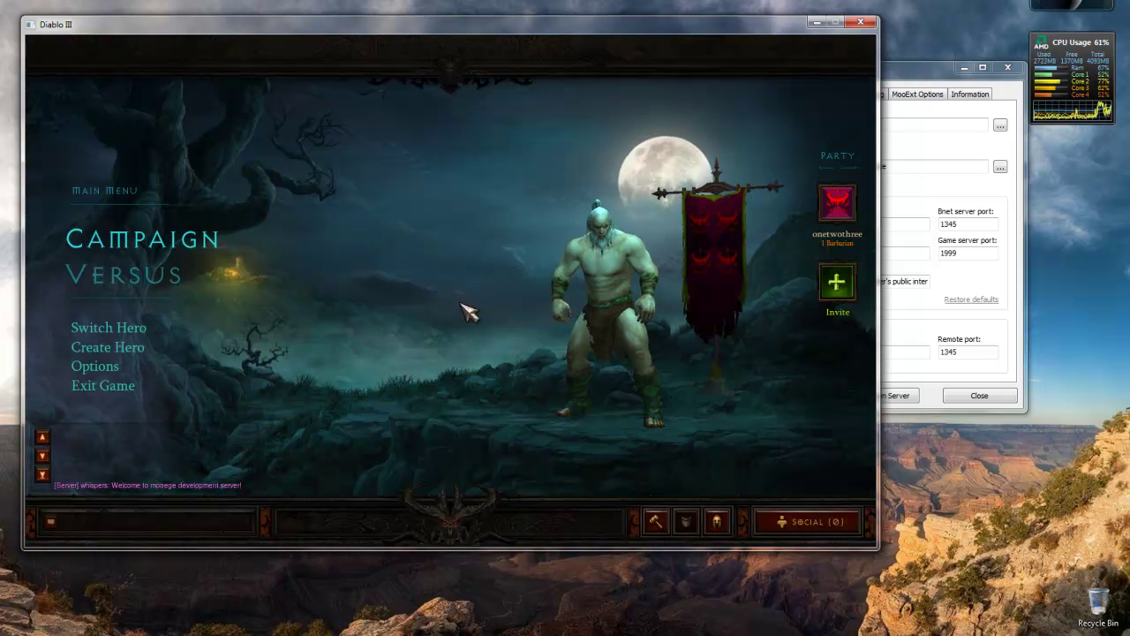
Set the campaign game's access to Public Game.
click(189, 246)
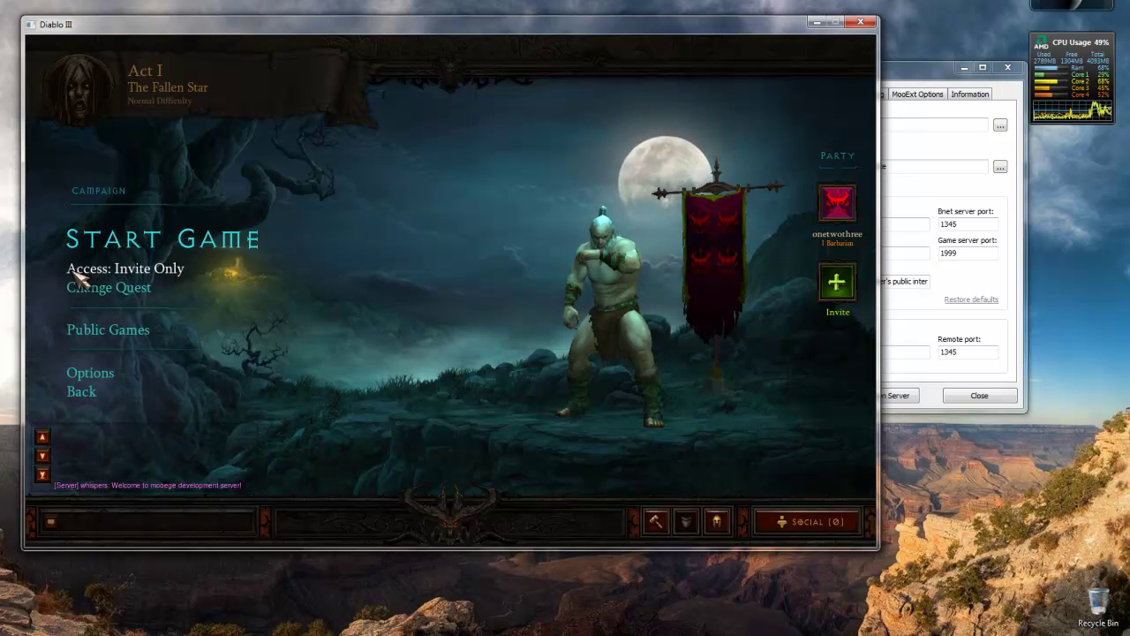
click(185, 279)
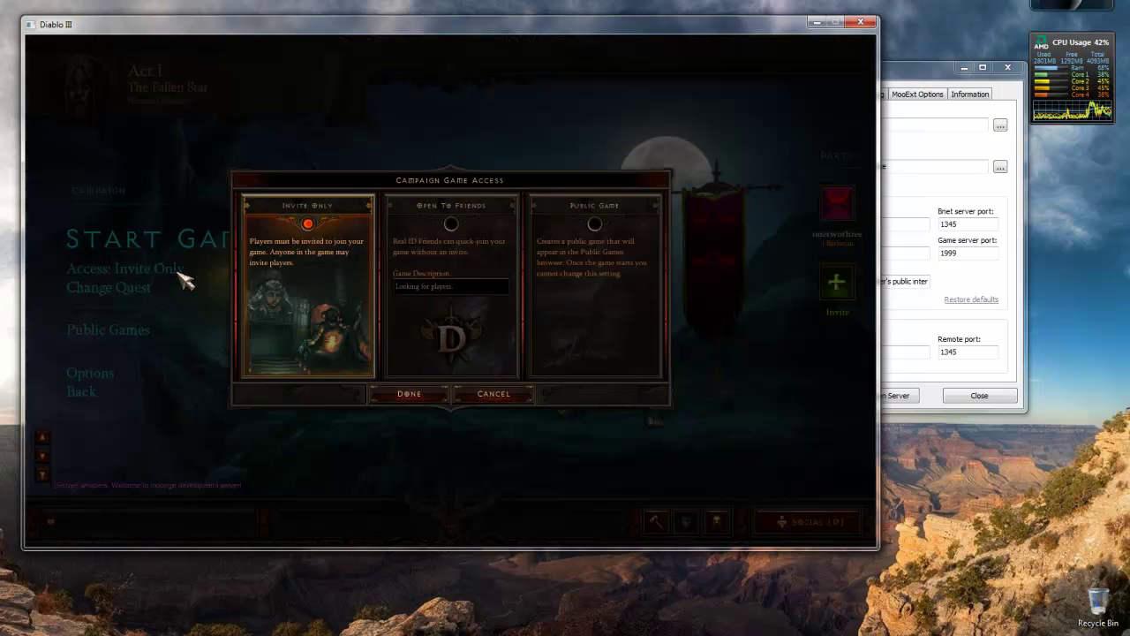
click(574, 231)
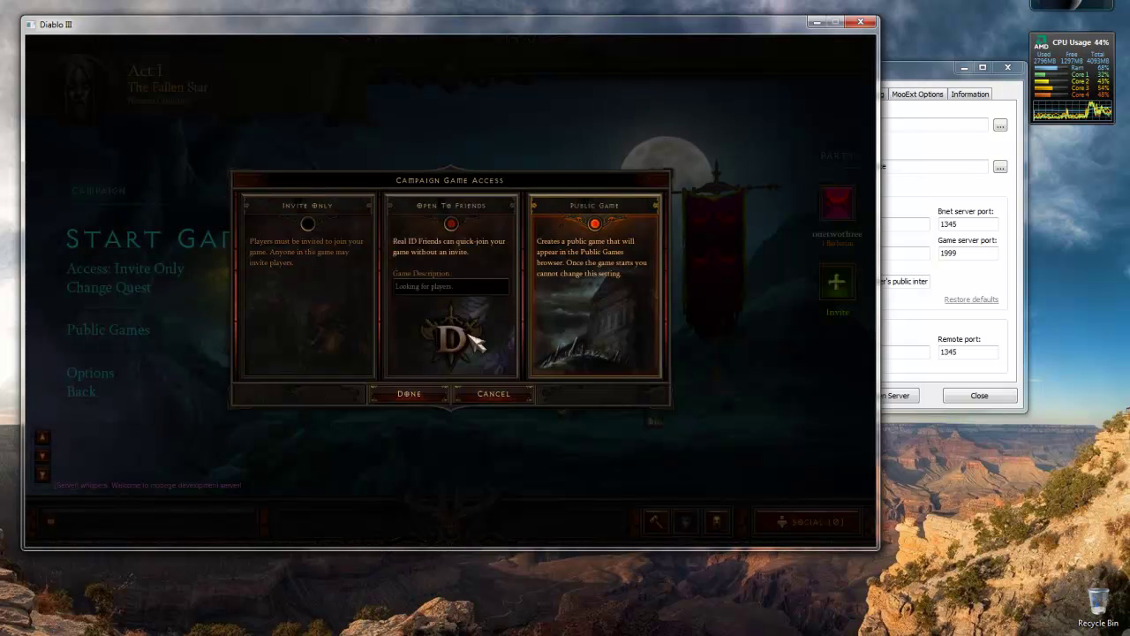
click(408, 395)
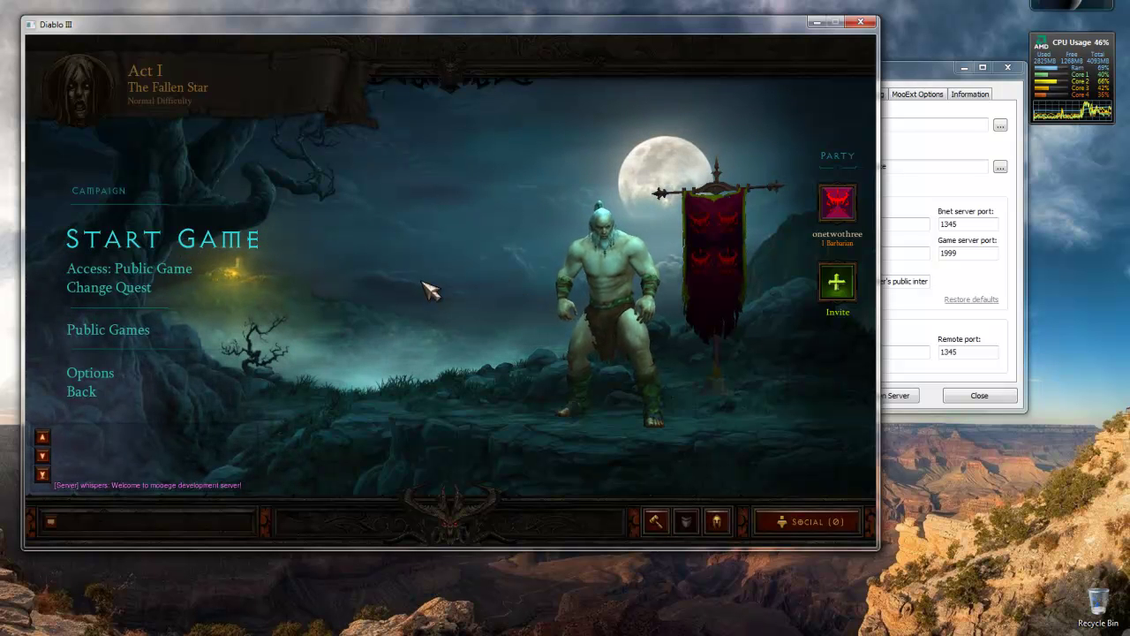
Quit Diablo III and shut down the Mooege server.
key(alt+F4)
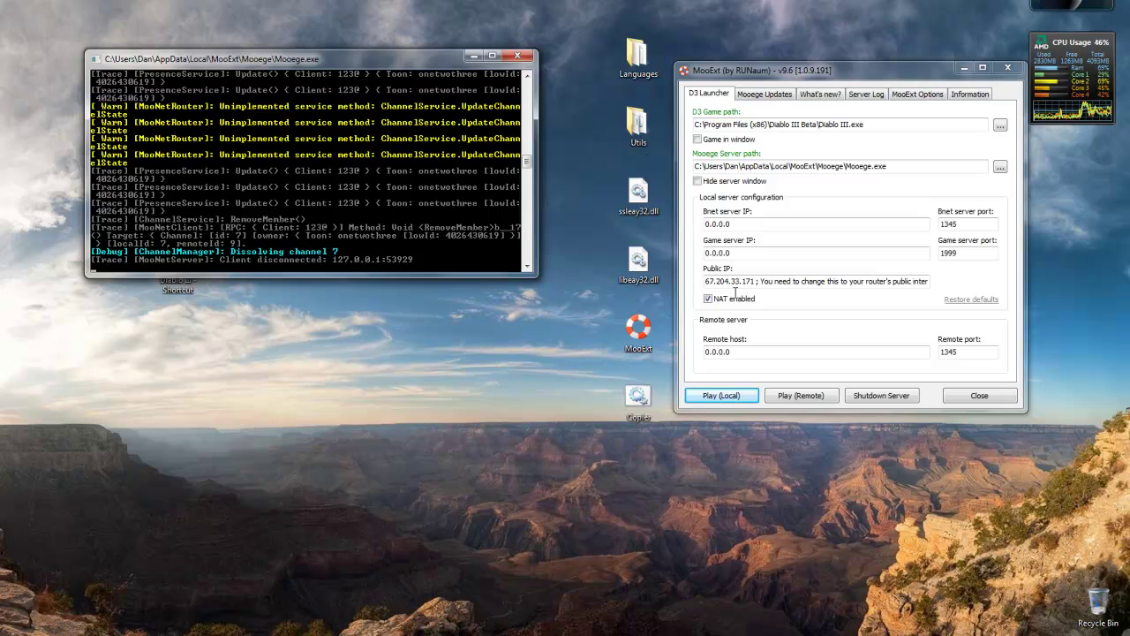
click(889, 399)
click(422, 410)
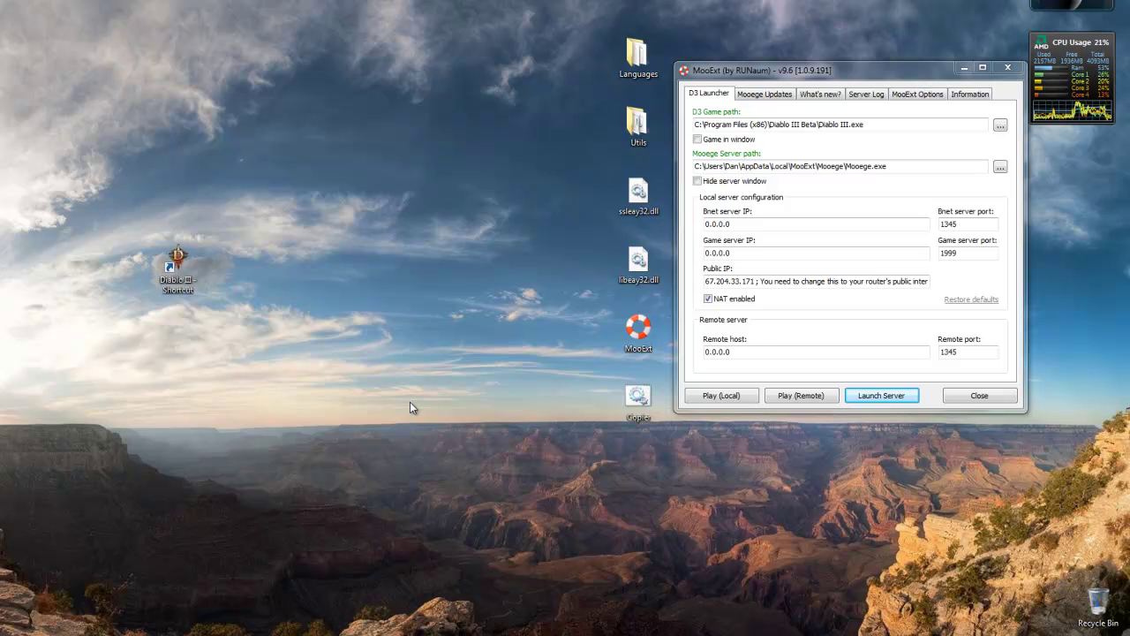
click(20, 634)
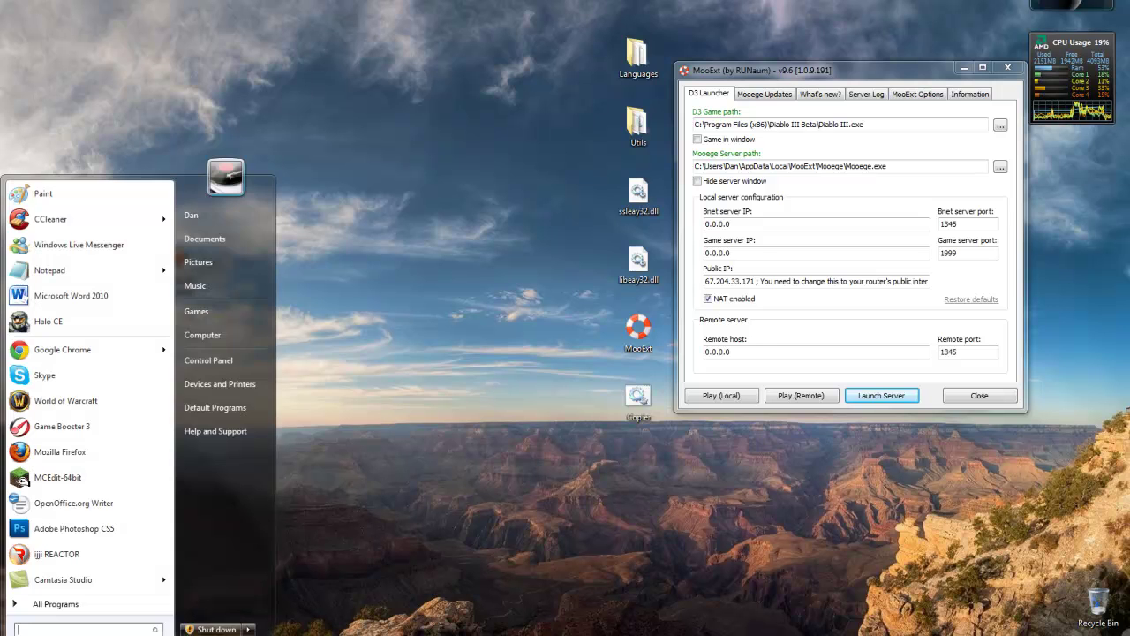
click(234, 334)
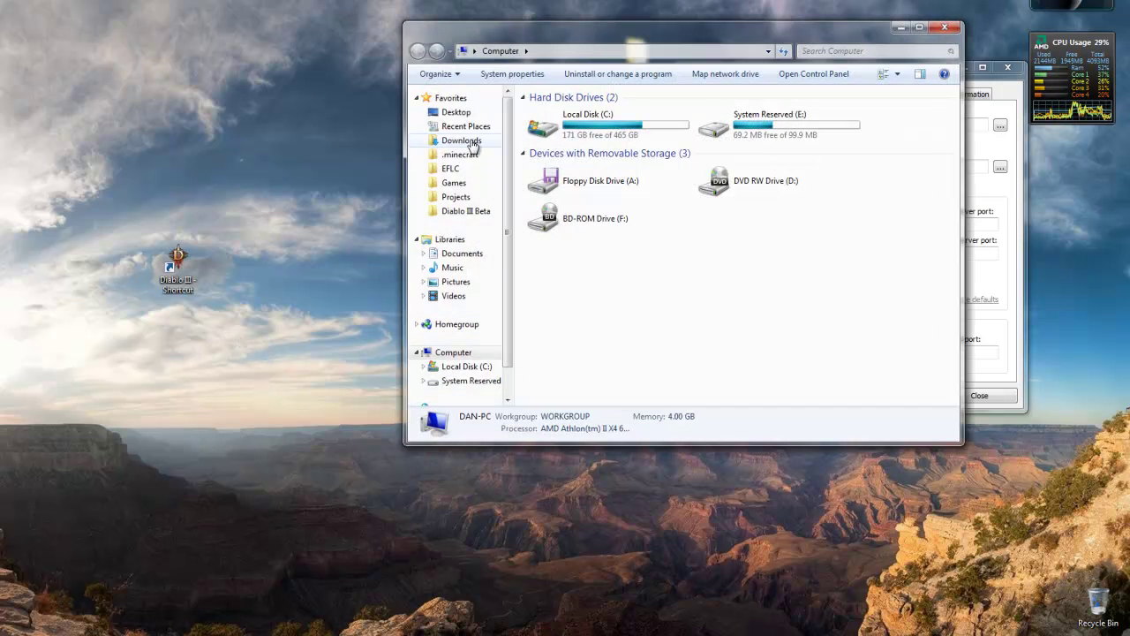
click(475, 212)
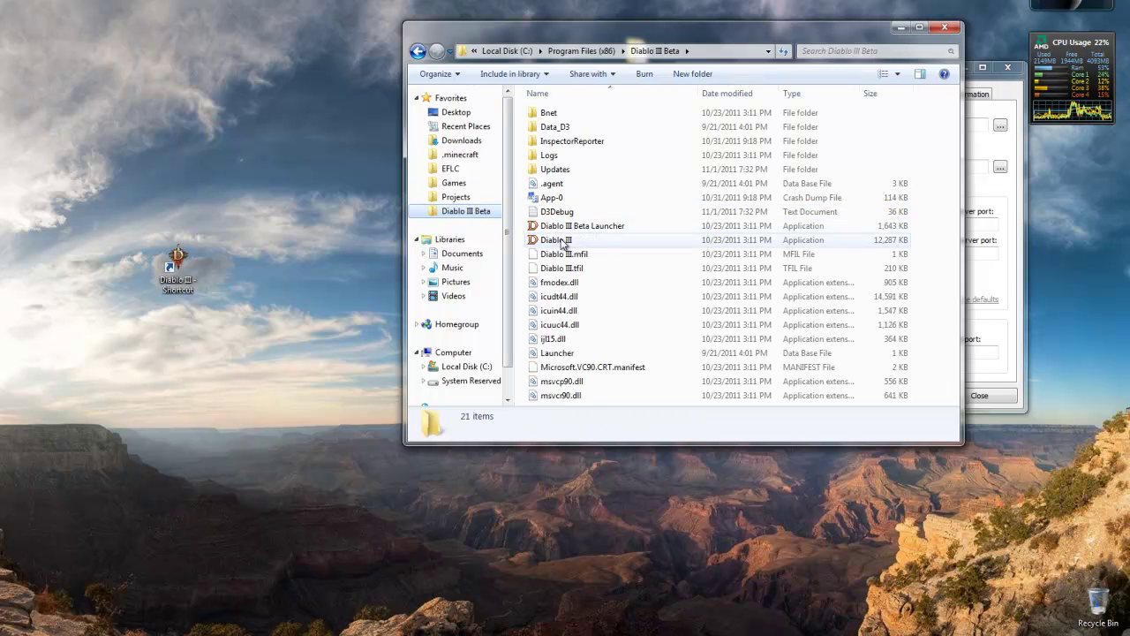
click(557, 244)
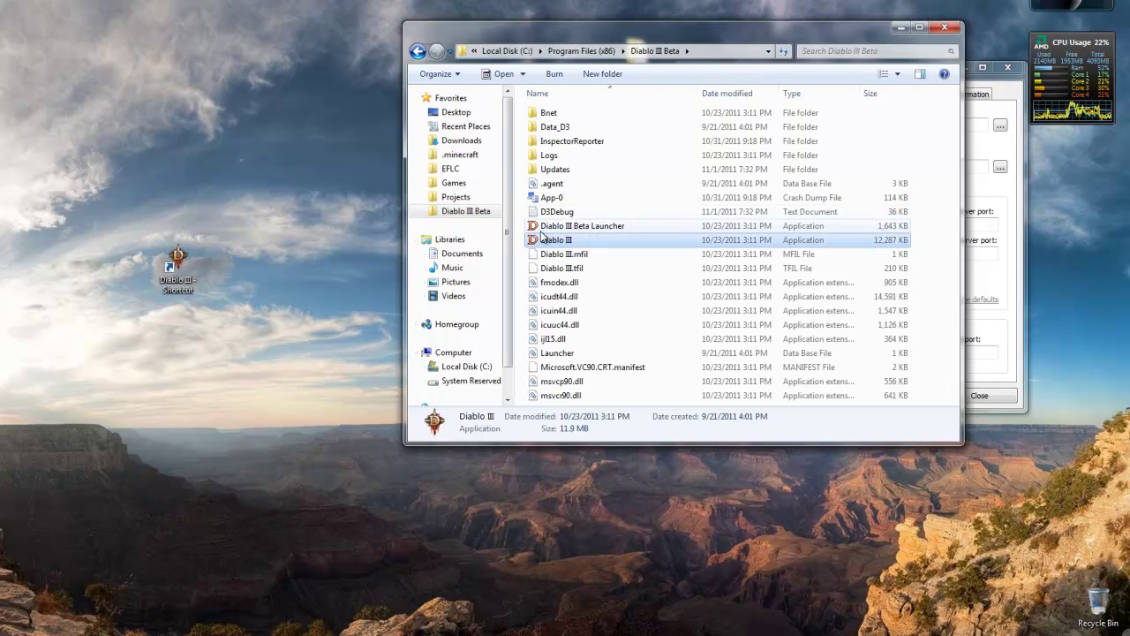
click(591, 232)
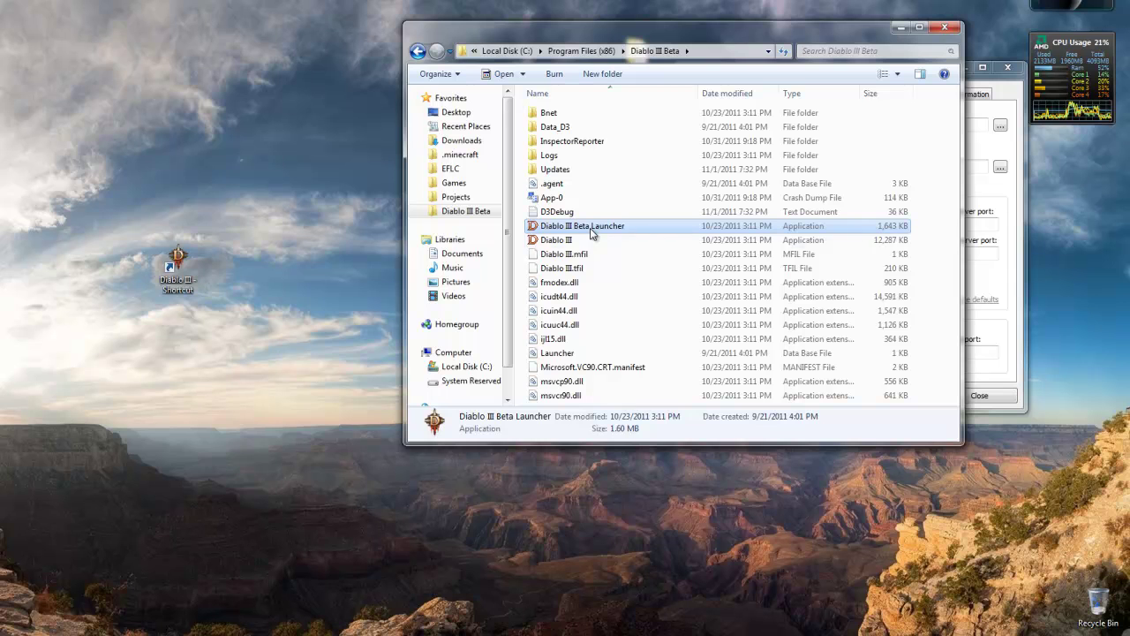
click(558, 236)
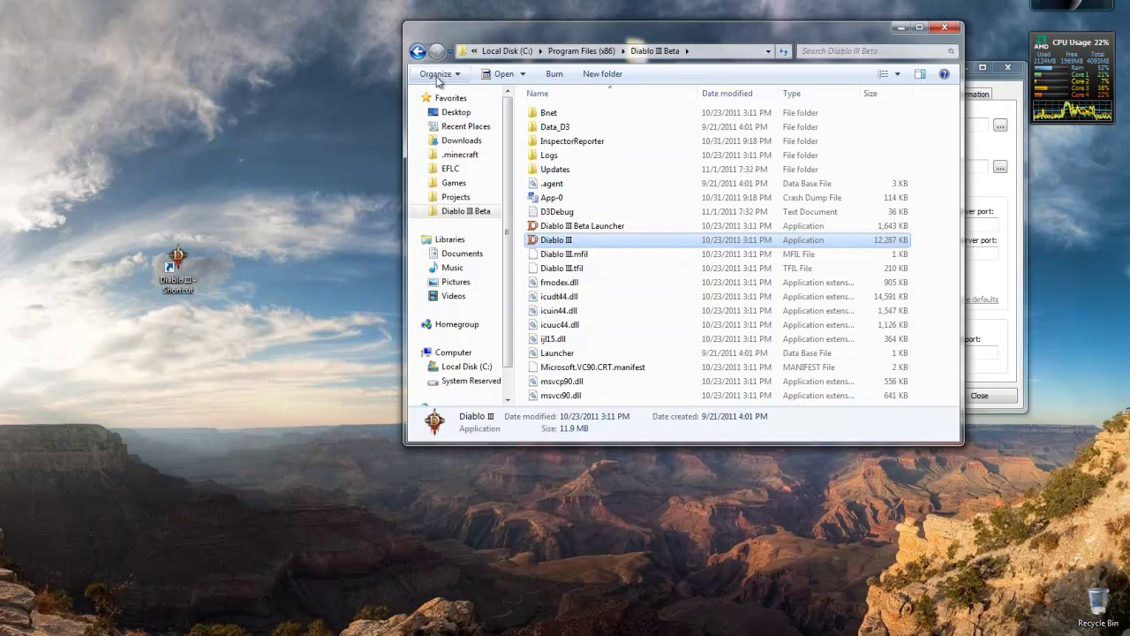
click(944, 27)
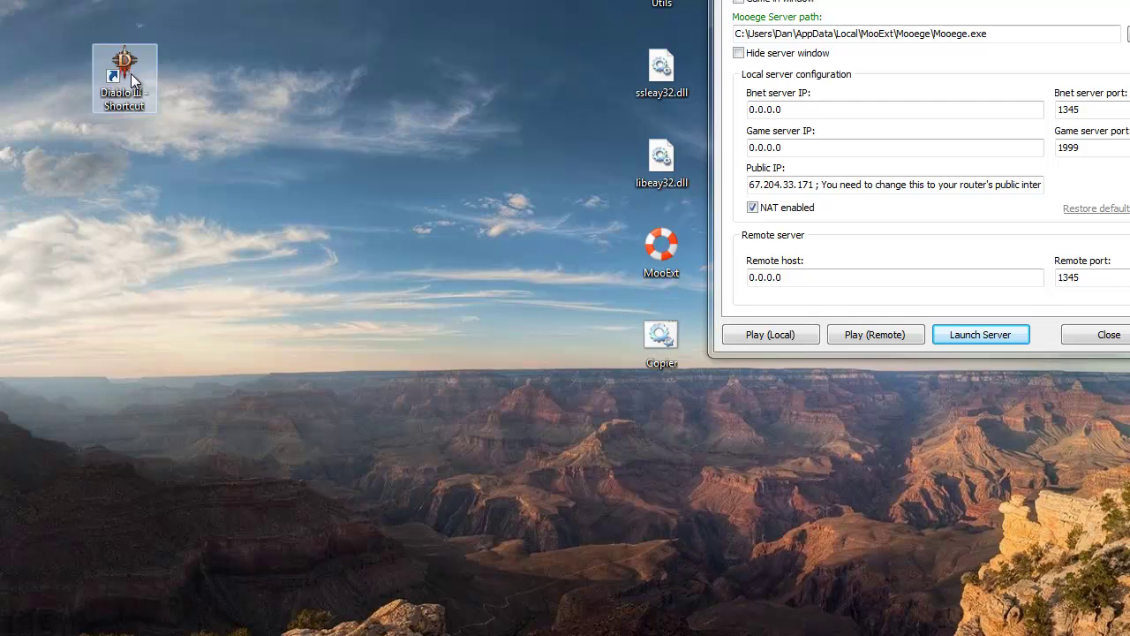
Open the Diablo III shortcut's Properties and place the cursor at the end of its Target.
right_click(132, 80)
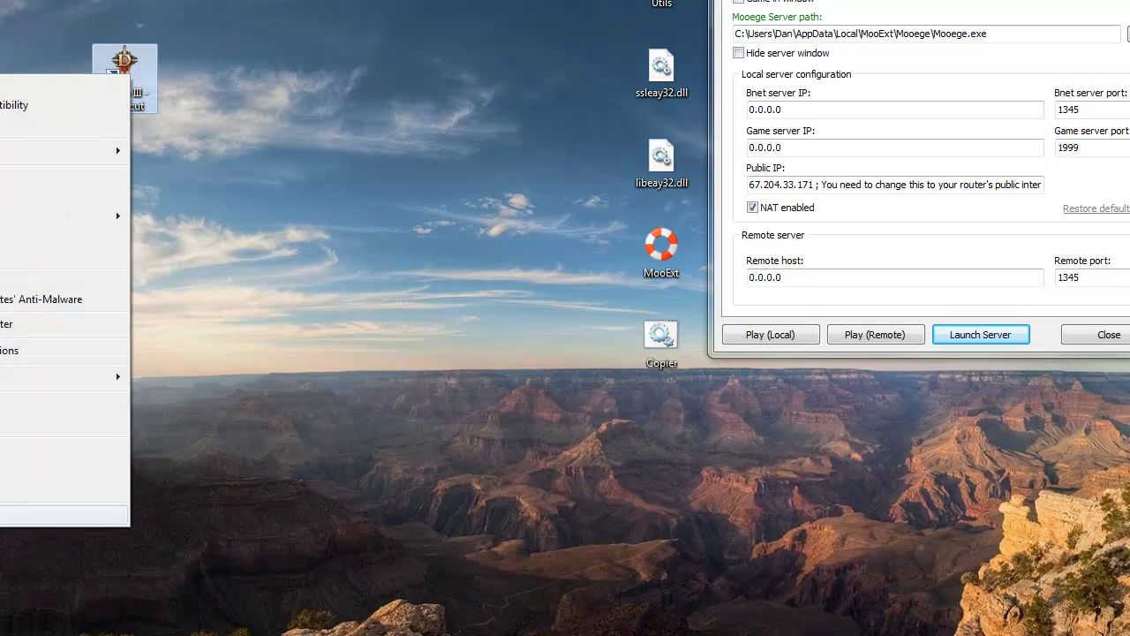
click(62, 515)
click(403, 250)
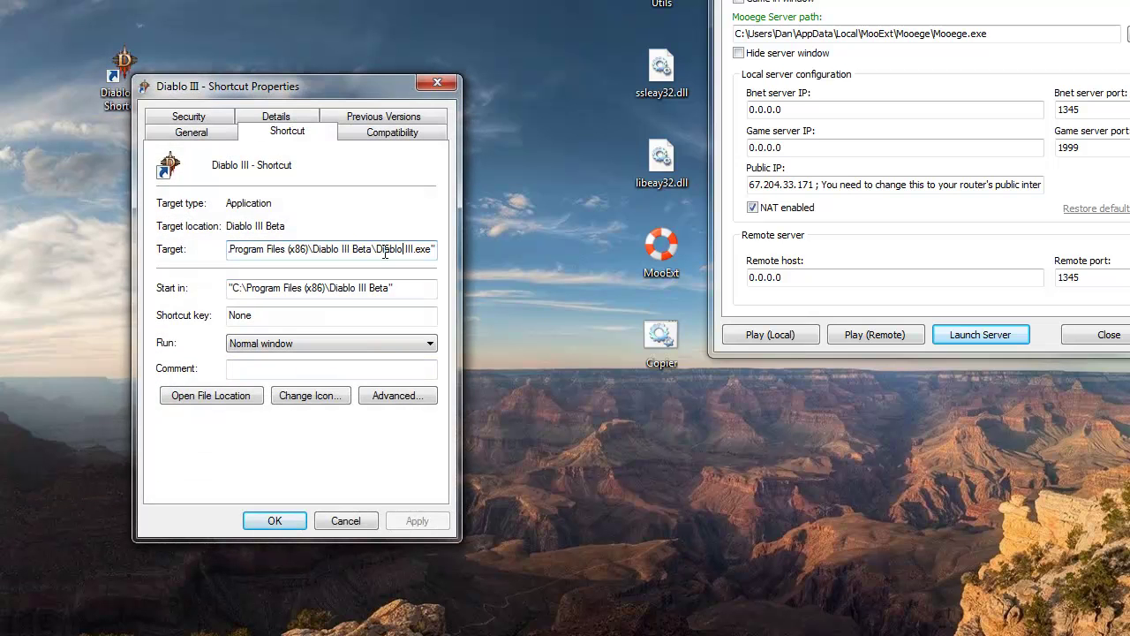
drag(385, 253, 442, 254)
click(436, 249)
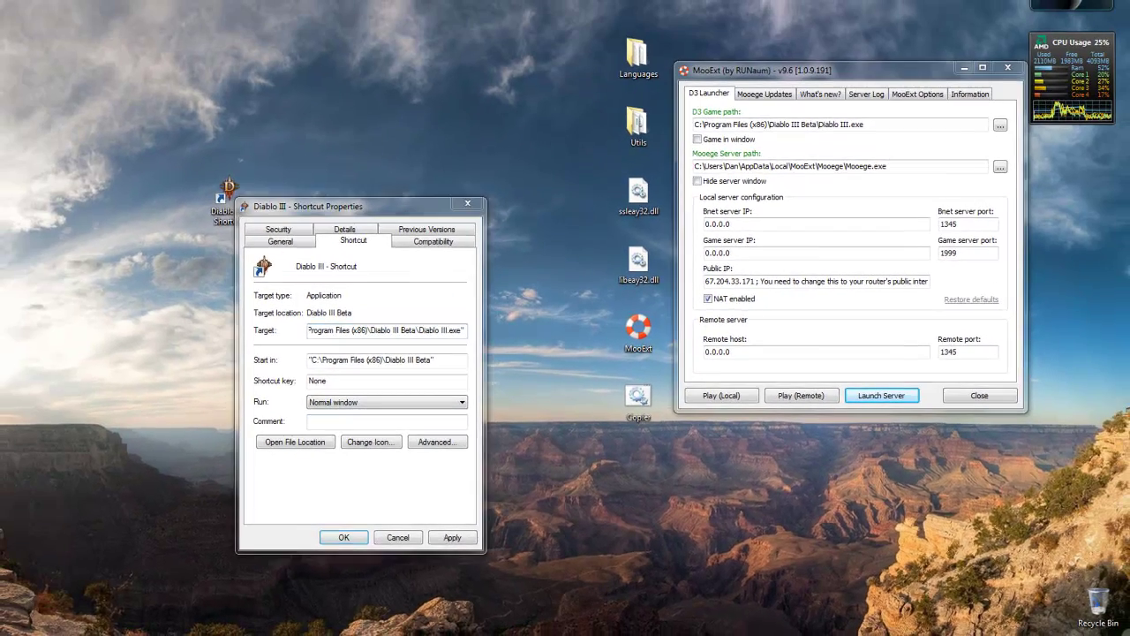
Copy the '-launch -auroraaddress 127.0.0.1:1345' line from the Notepad note.
key(alt+Tab)
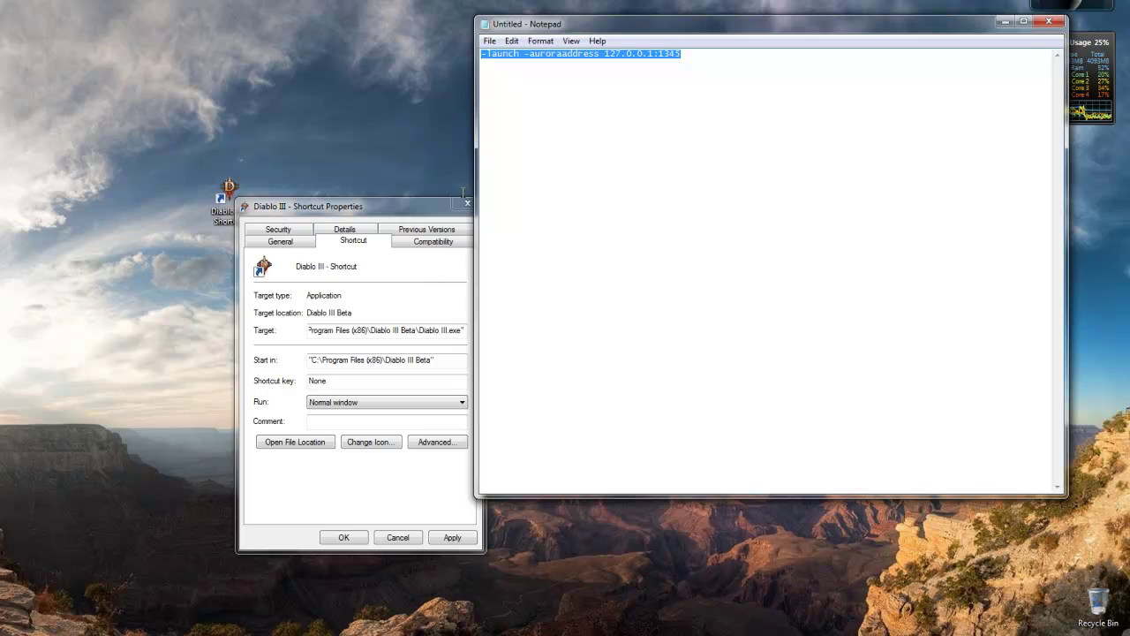
right_click(634, 52)
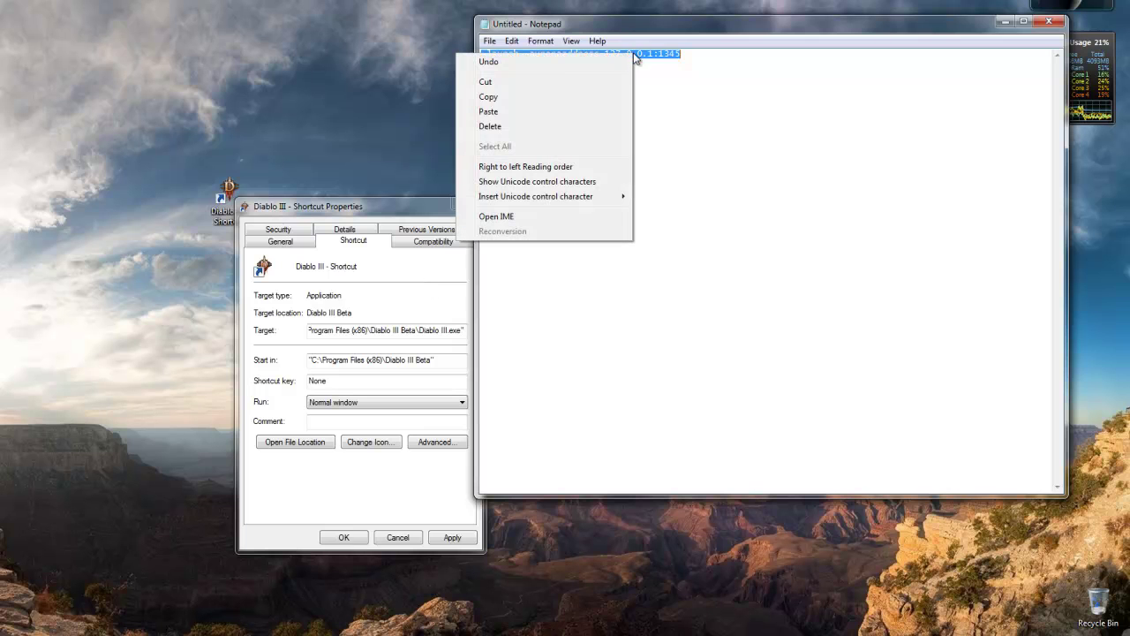
click(495, 99)
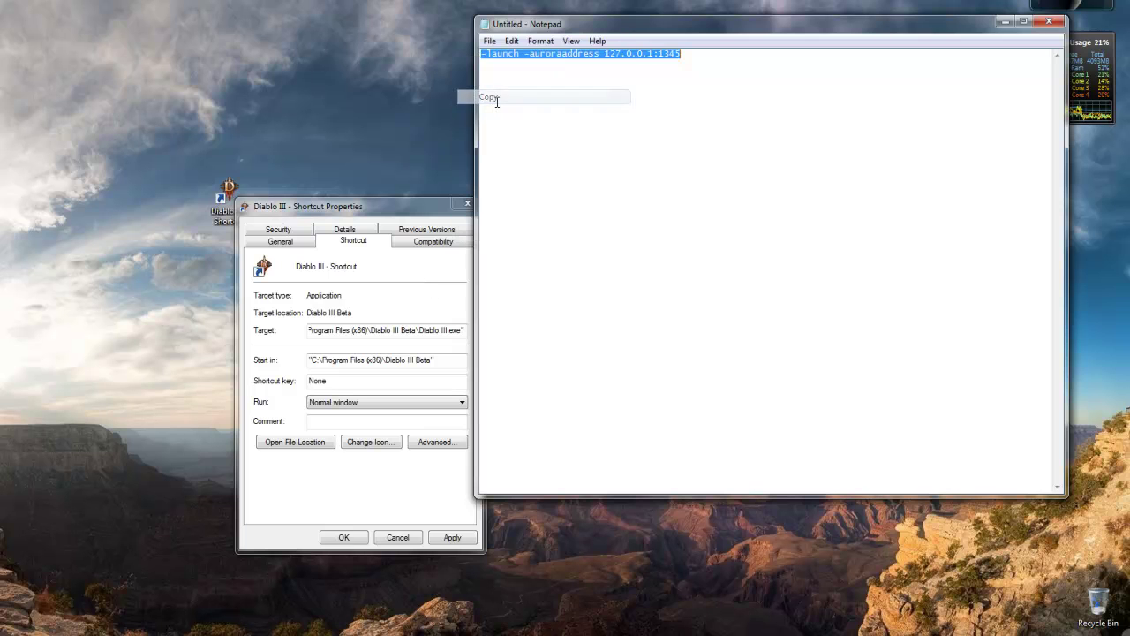
click(524, 73)
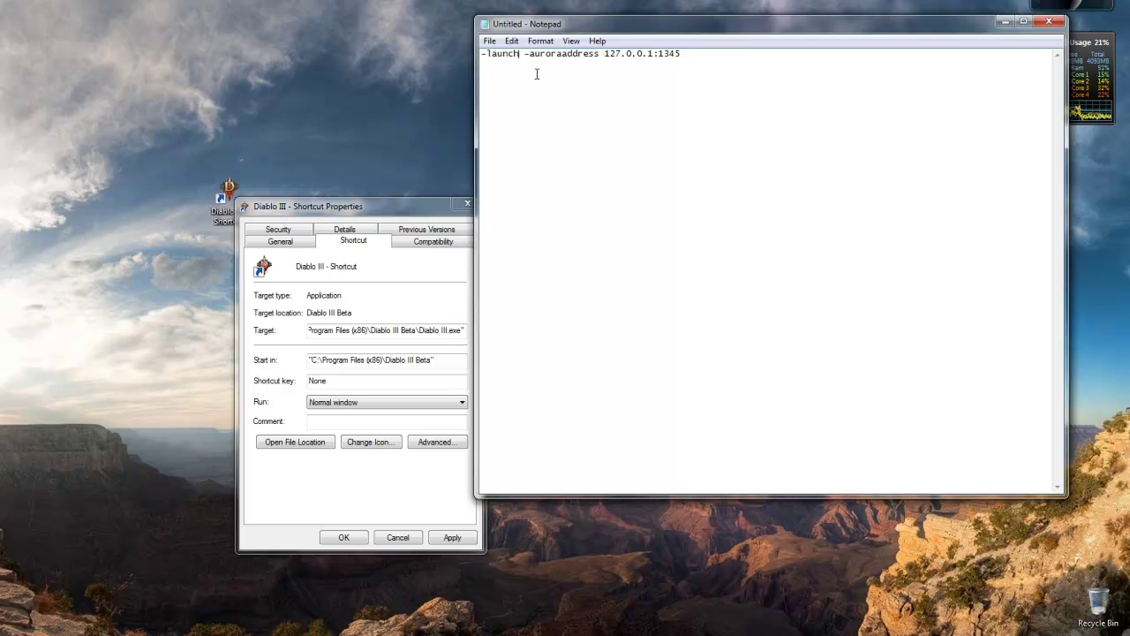
key(ctrl+a)
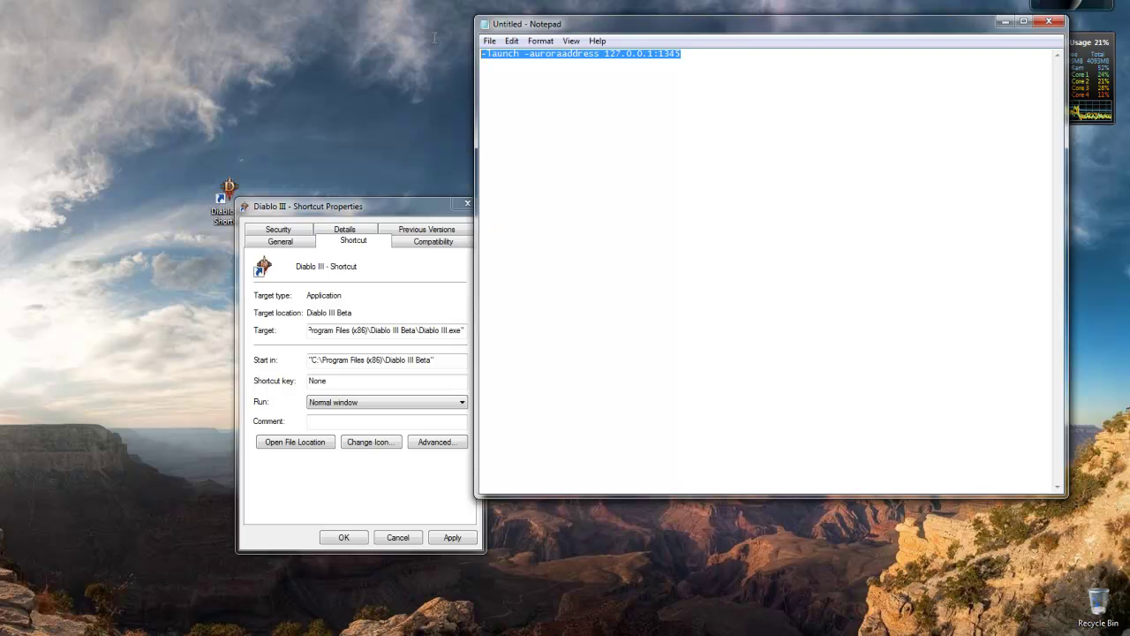
click(559, 74)
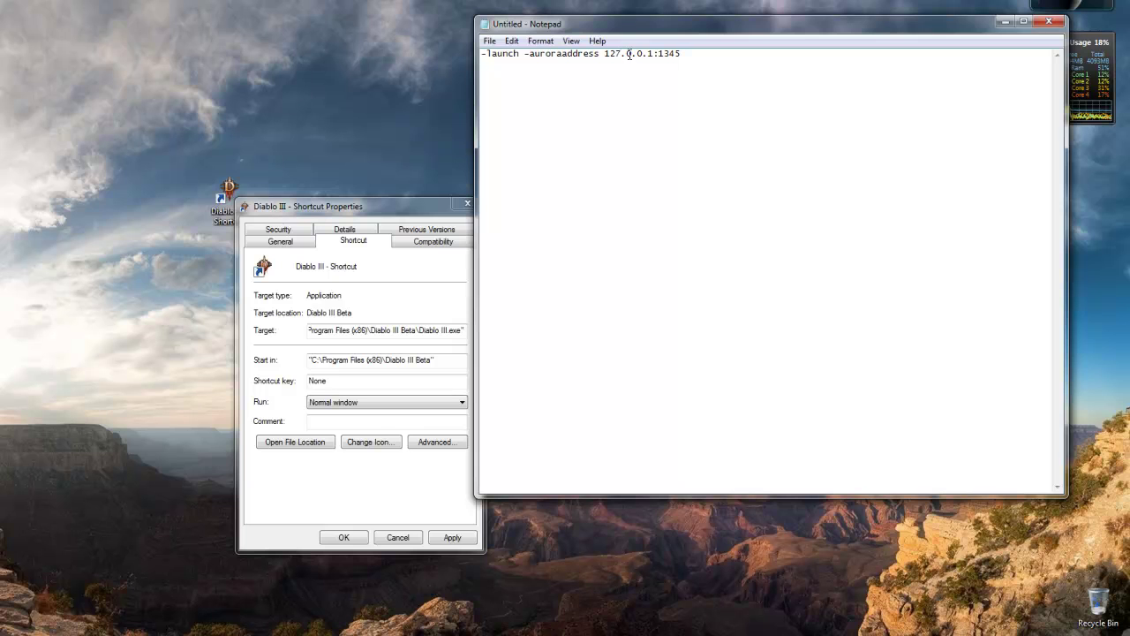
Browse the shortcut's property tabs back to Shortcut, then close the untitled Notepad note.
click(417, 229)
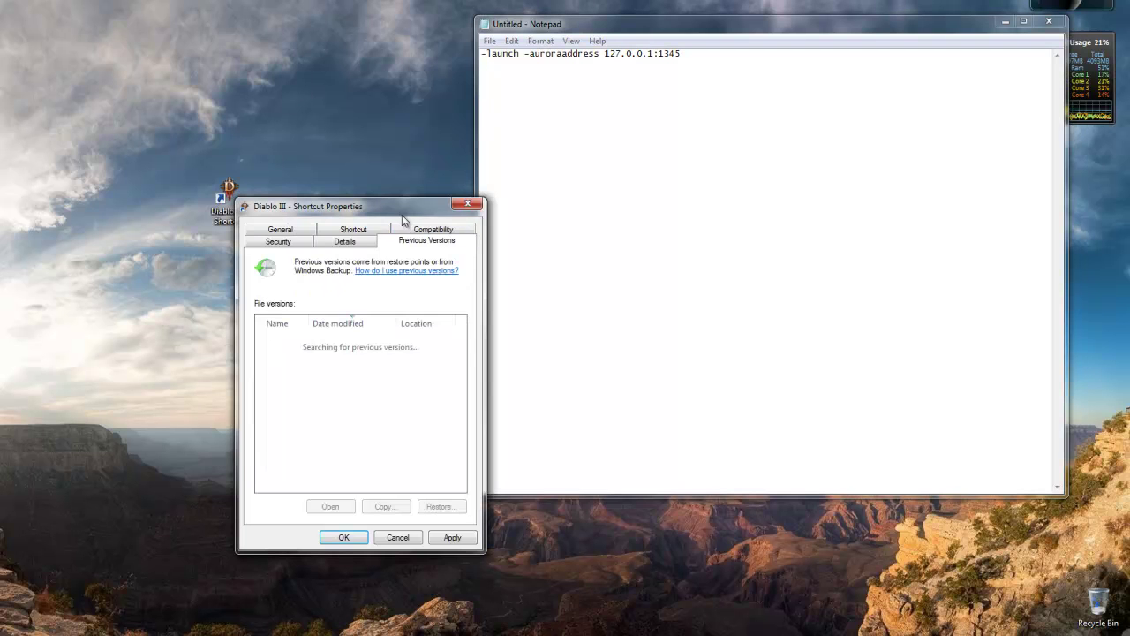
click(299, 241)
click(288, 229)
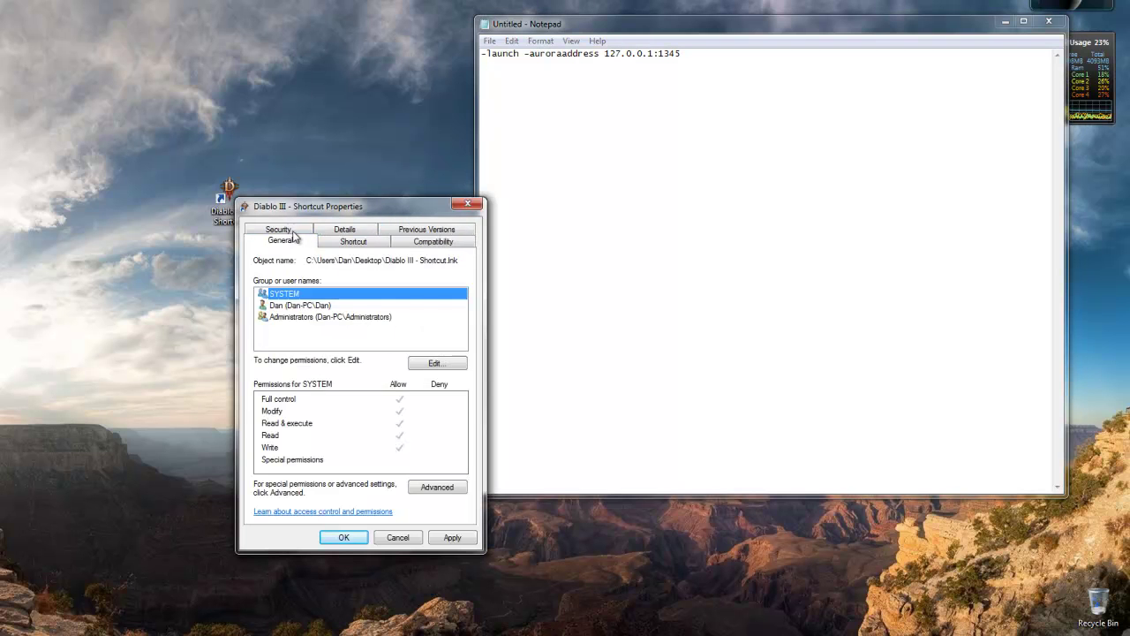
click(345, 231)
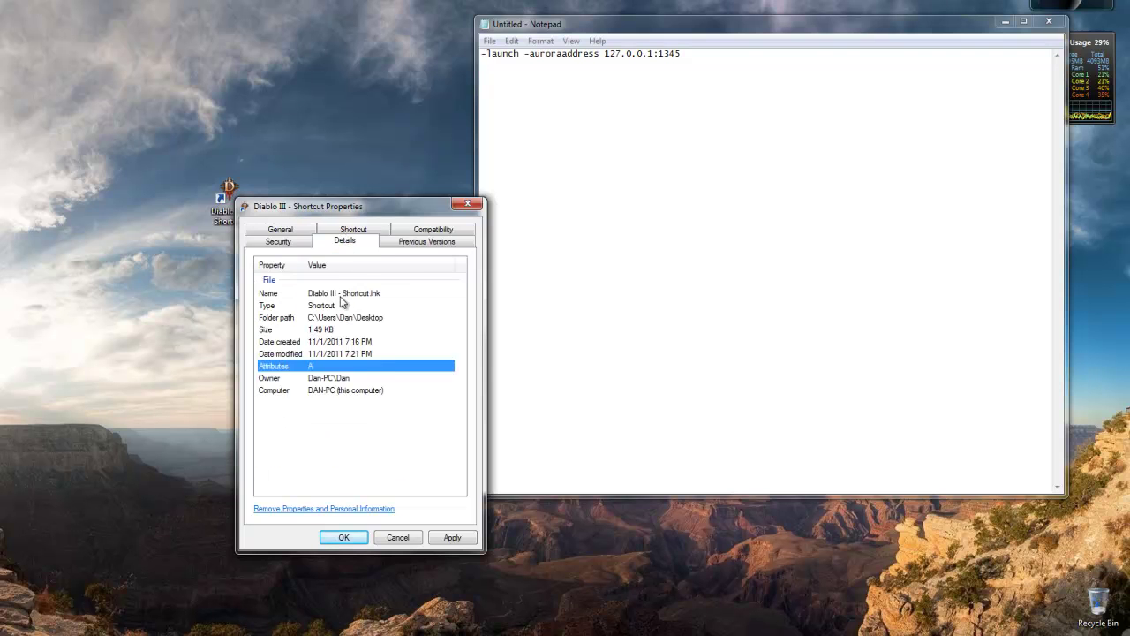
click(415, 231)
click(353, 243)
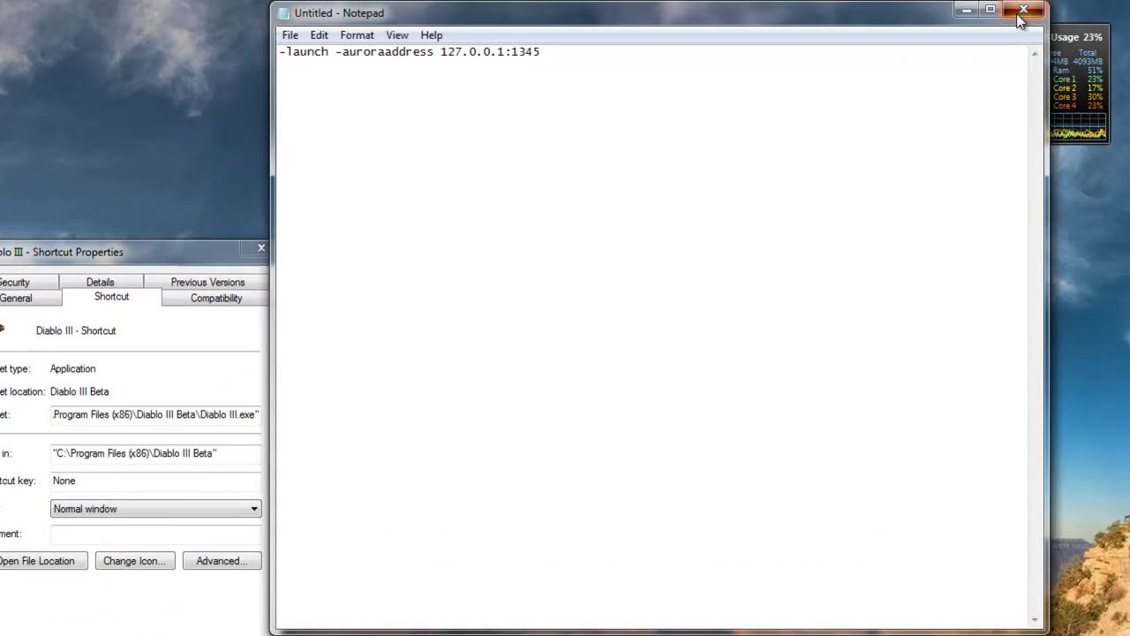
click(1036, 15)
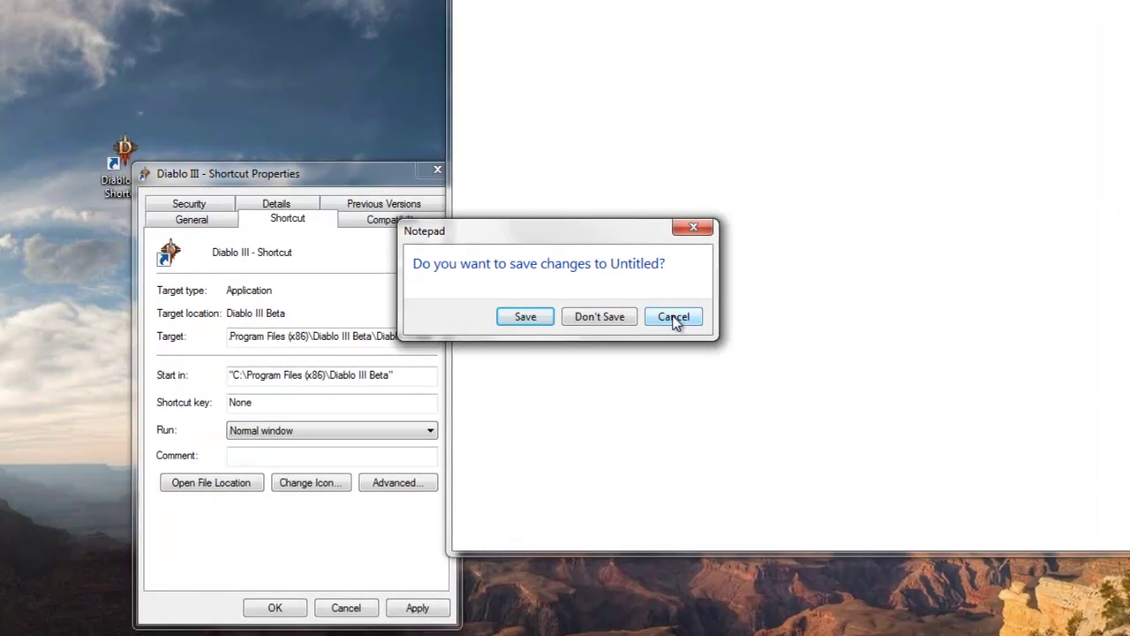
Discard the note unsaved and append the launch arguments to the shortcut's Target.
click(599, 316)
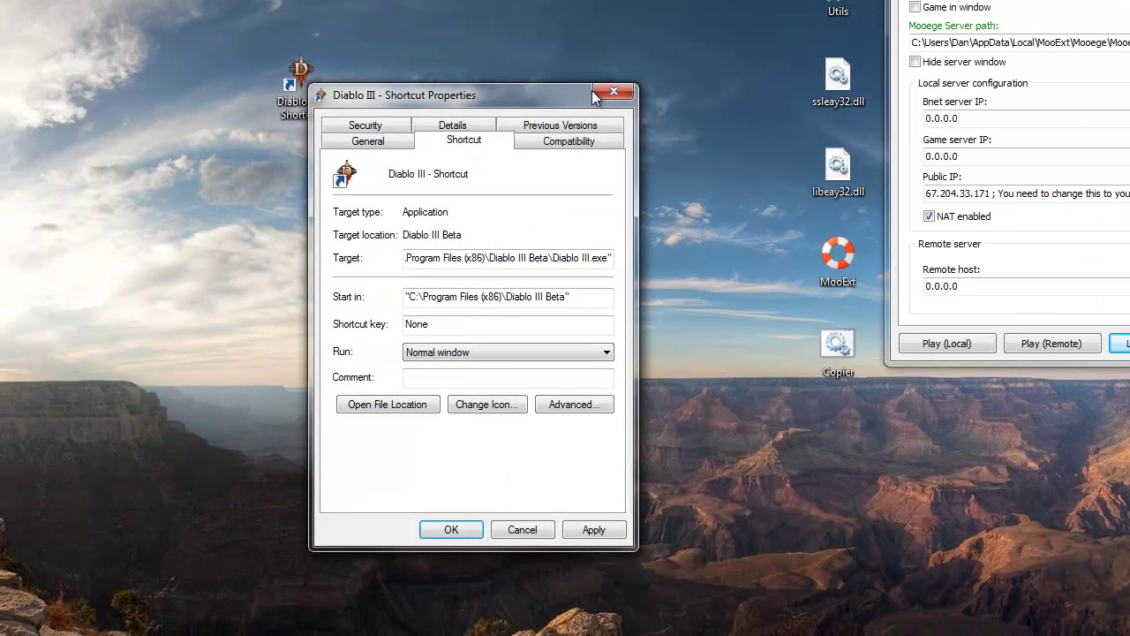
drag(533, 256, 383, 253)
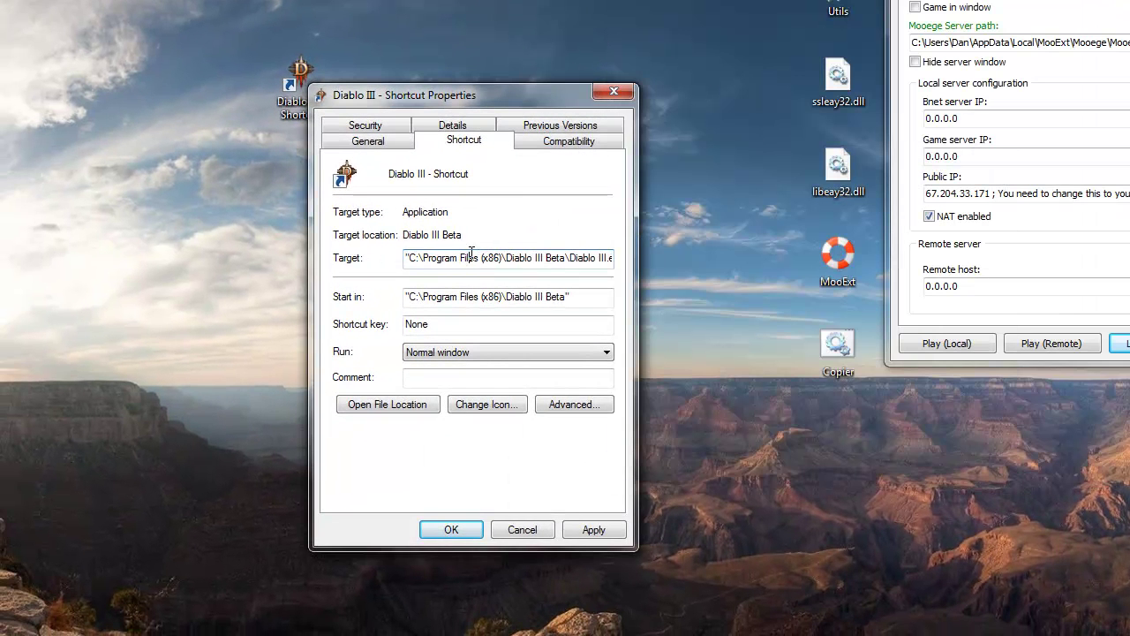
drag(514, 258, 627, 269)
click(614, 258)
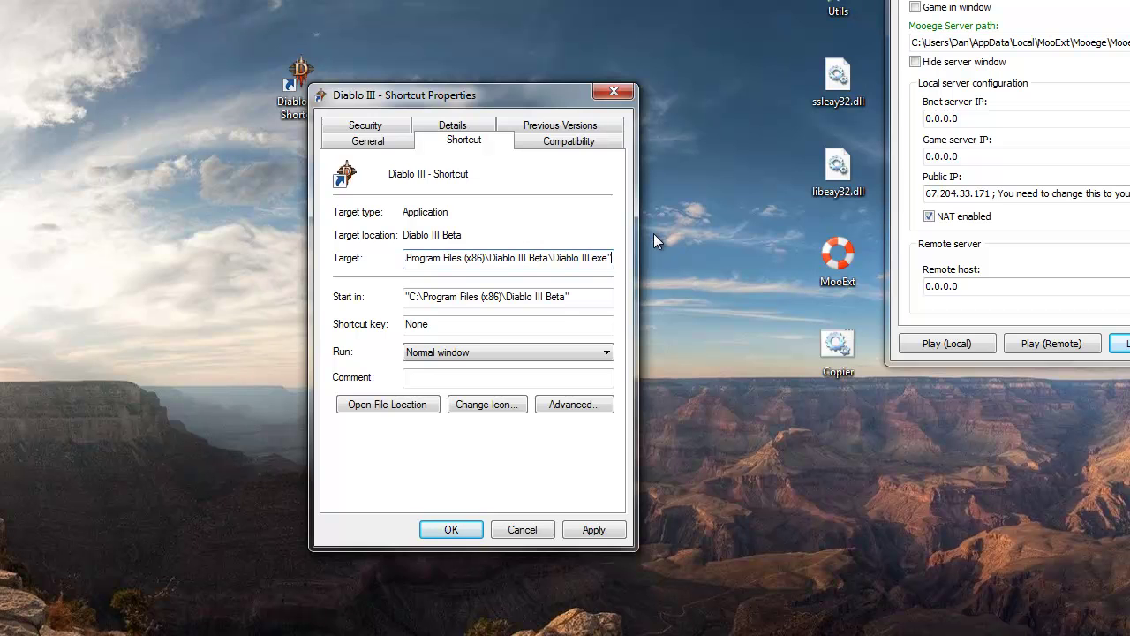
key(ctrl+v)
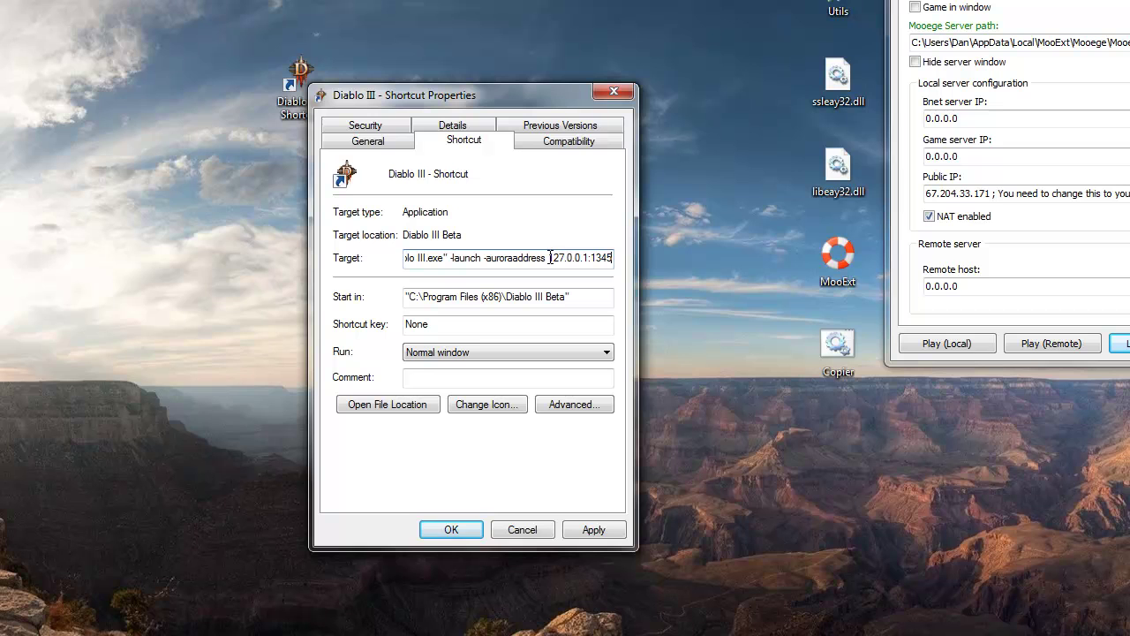
Replace 127.0.0.1 with 67.204.33.171 in the Target, then apply and close.
drag(570, 257, 584, 258)
drag(926, 193, 992, 193)
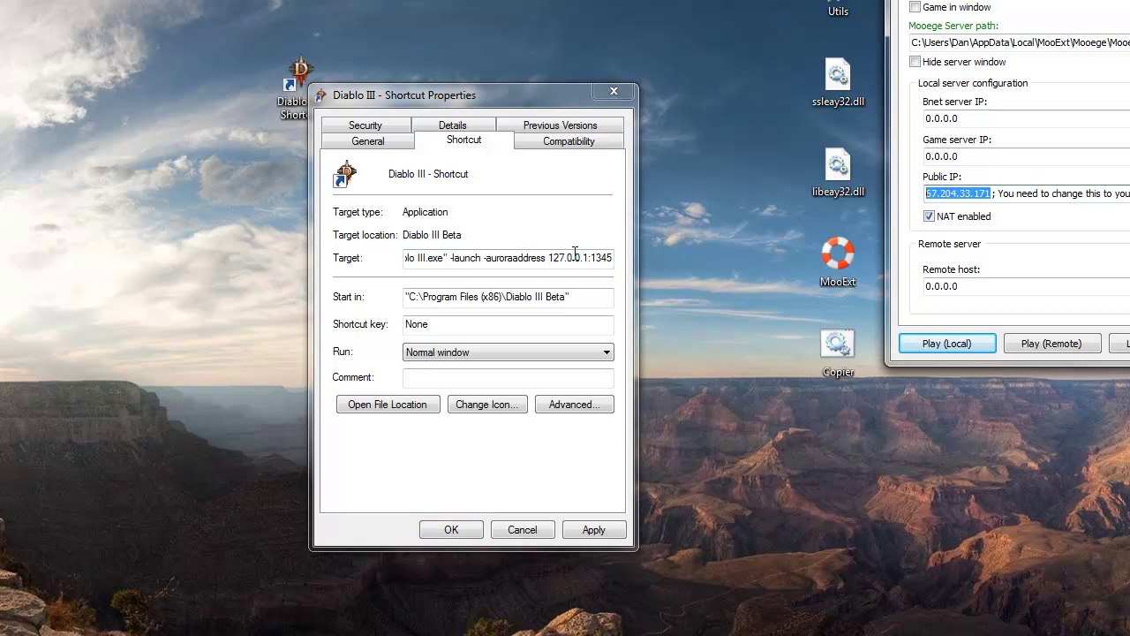
drag(547, 257, 565, 258)
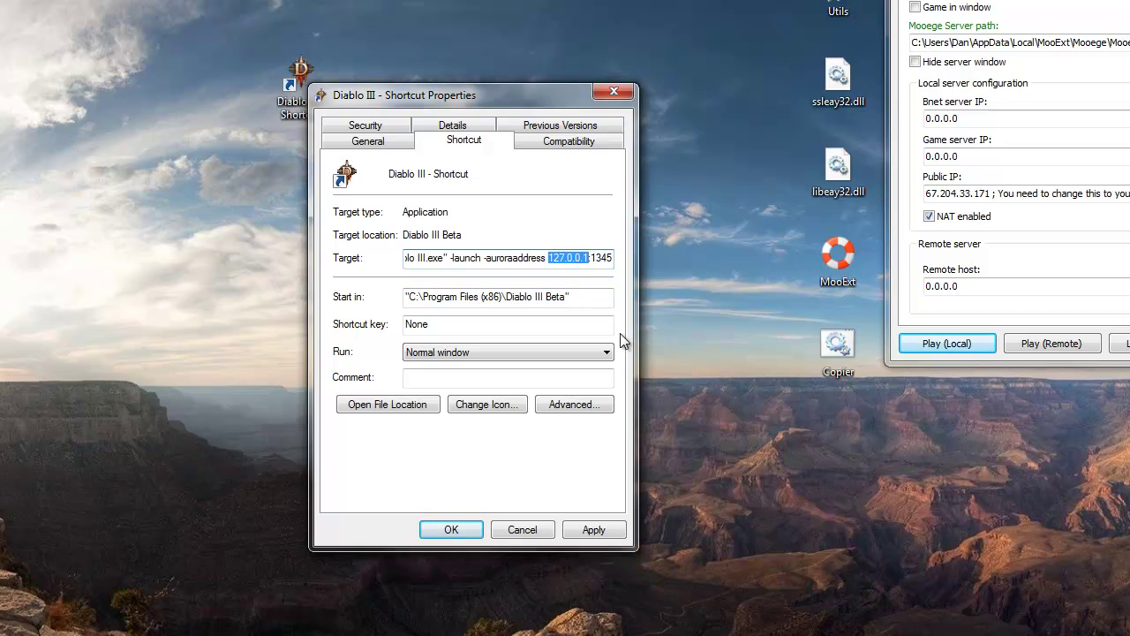
key(ctrl+v)
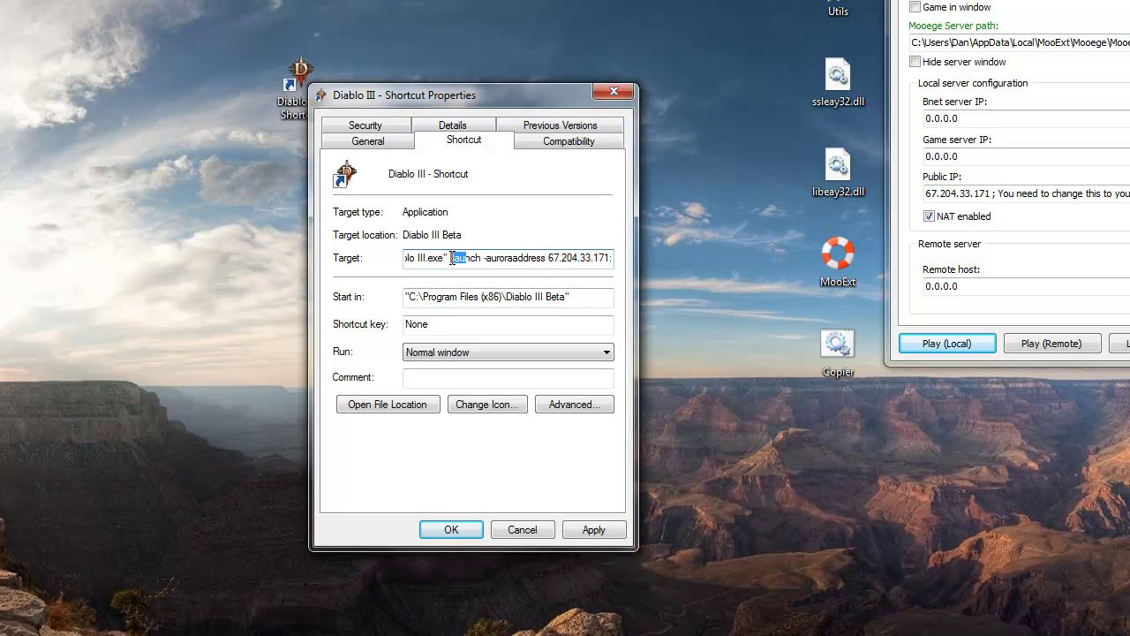
drag(453, 258, 663, 258)
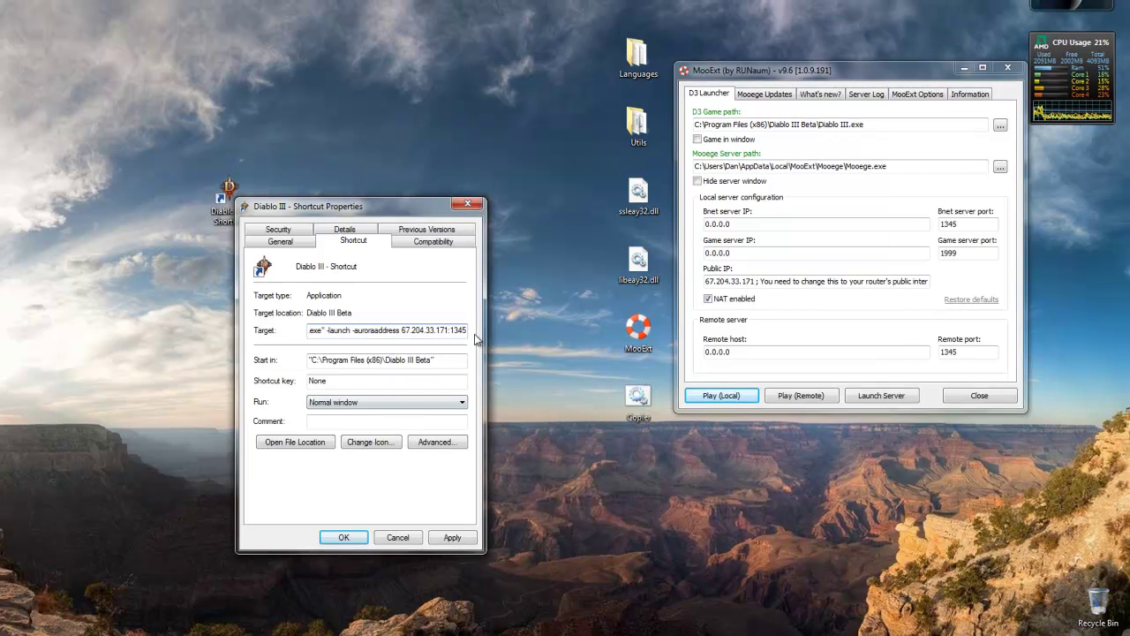
double_click(452, 330)
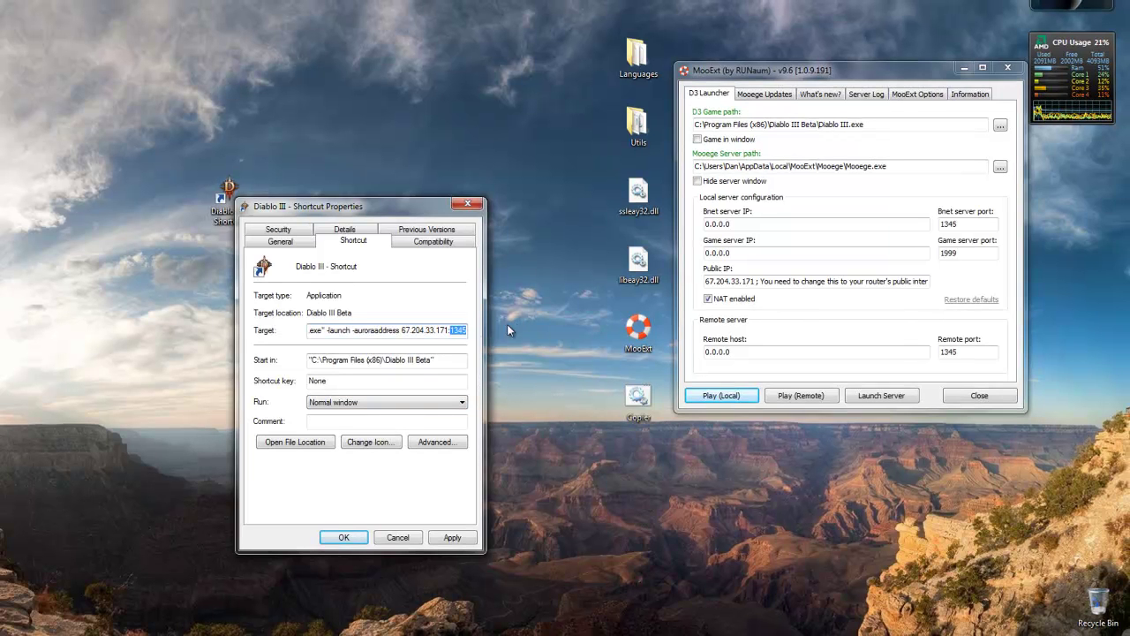
click(453, 328)
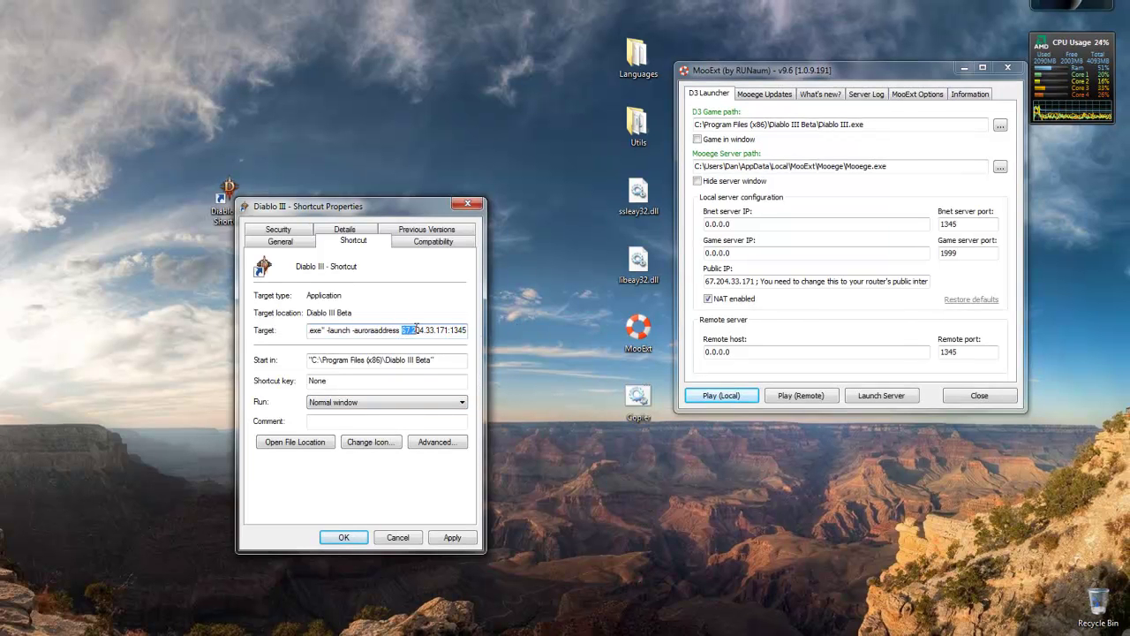
drag(415, 330, 439, 329)
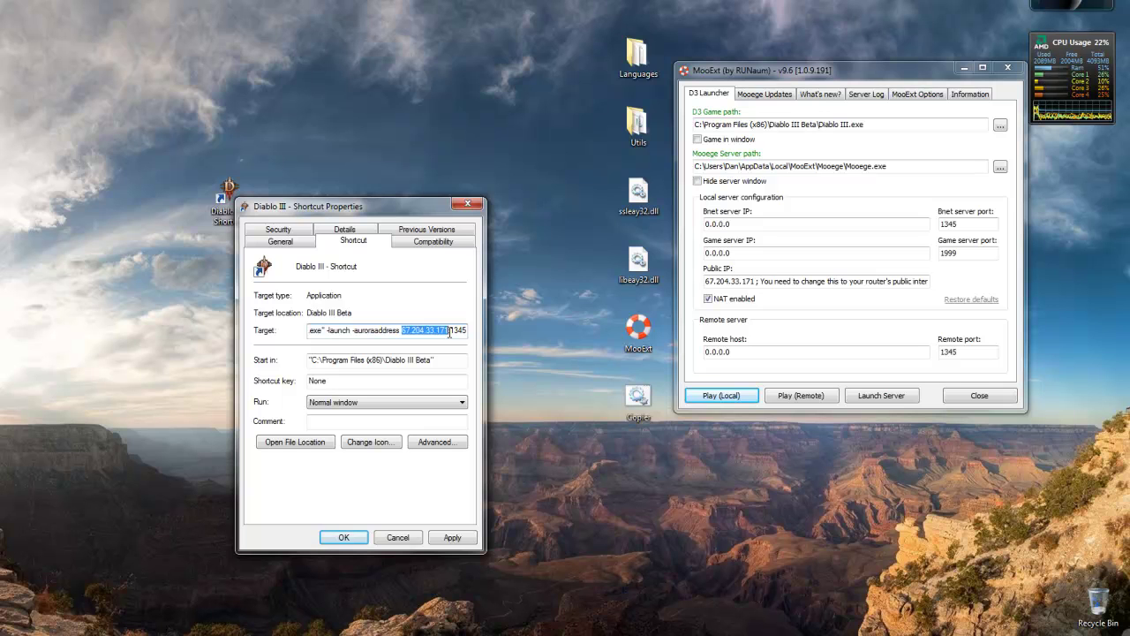
click(451, 538)
click(343, 536)
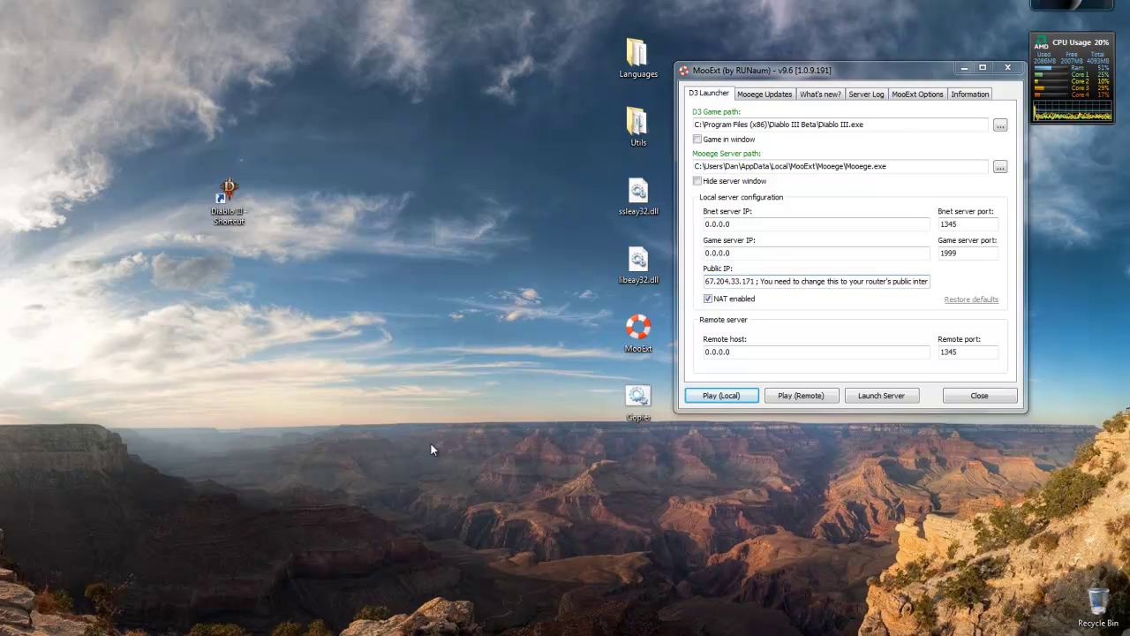
Launch Diablo III from the edited shortcut, then start the server with MooExt's Play (Local).
double_click(228, 199)
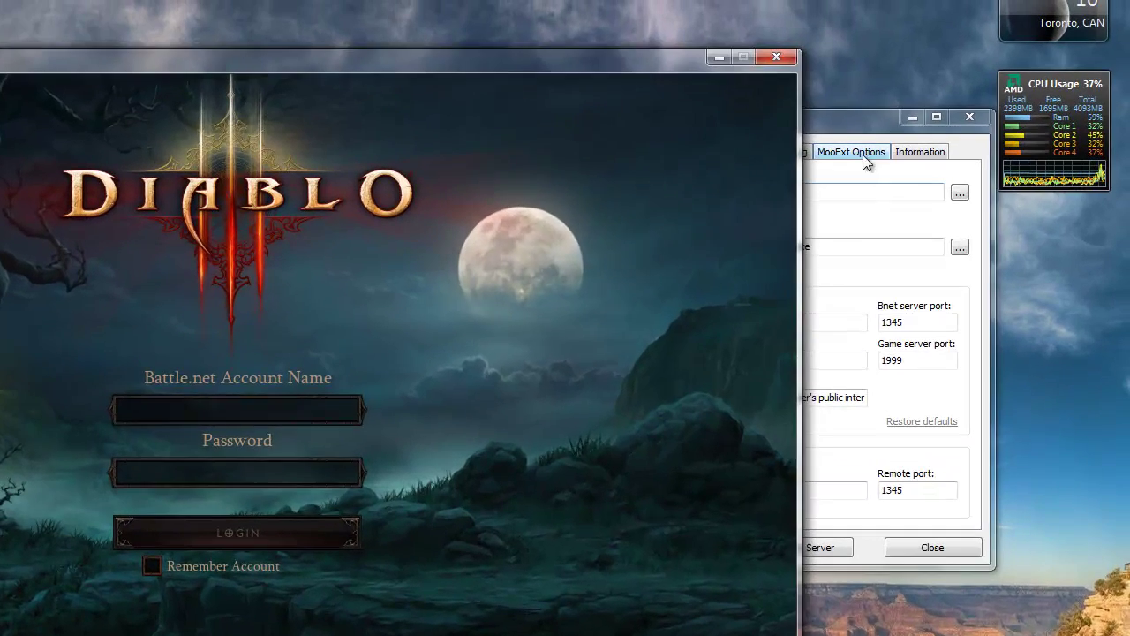
click(903, 74)
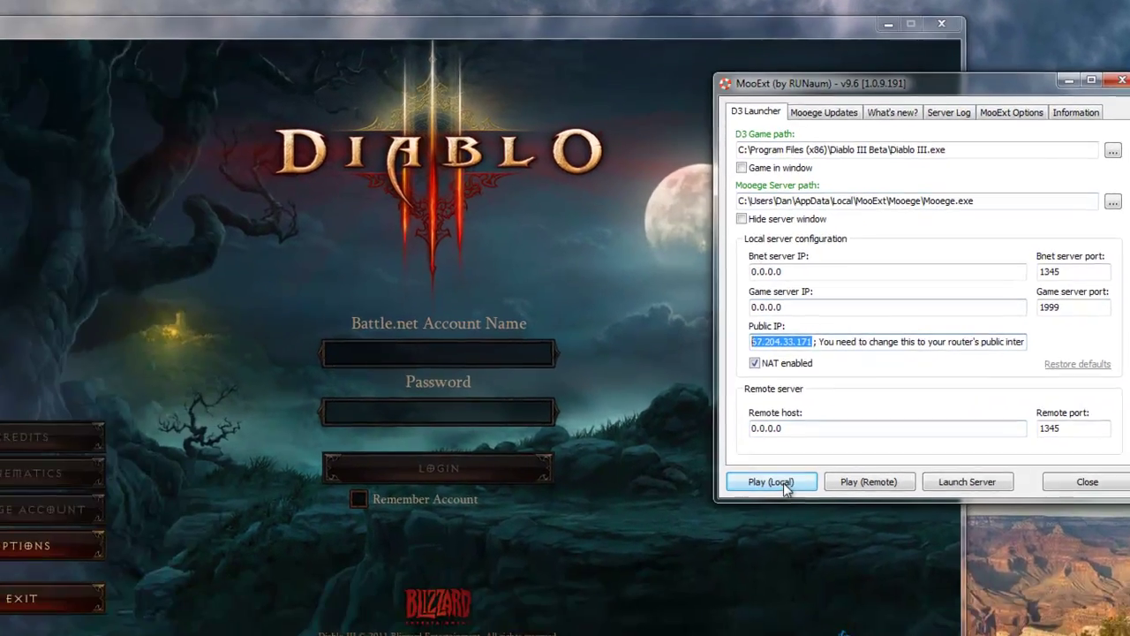
click(607, 548)
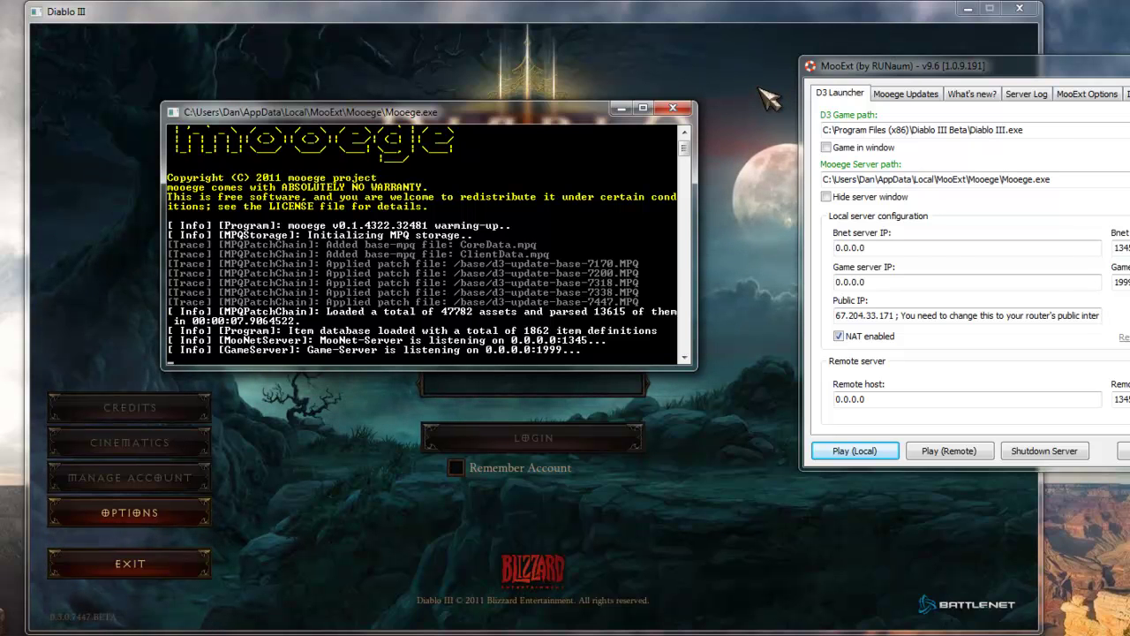
Log in to the Mooege server from the Diablo III login screen with the account name and password.
click(769, 99)
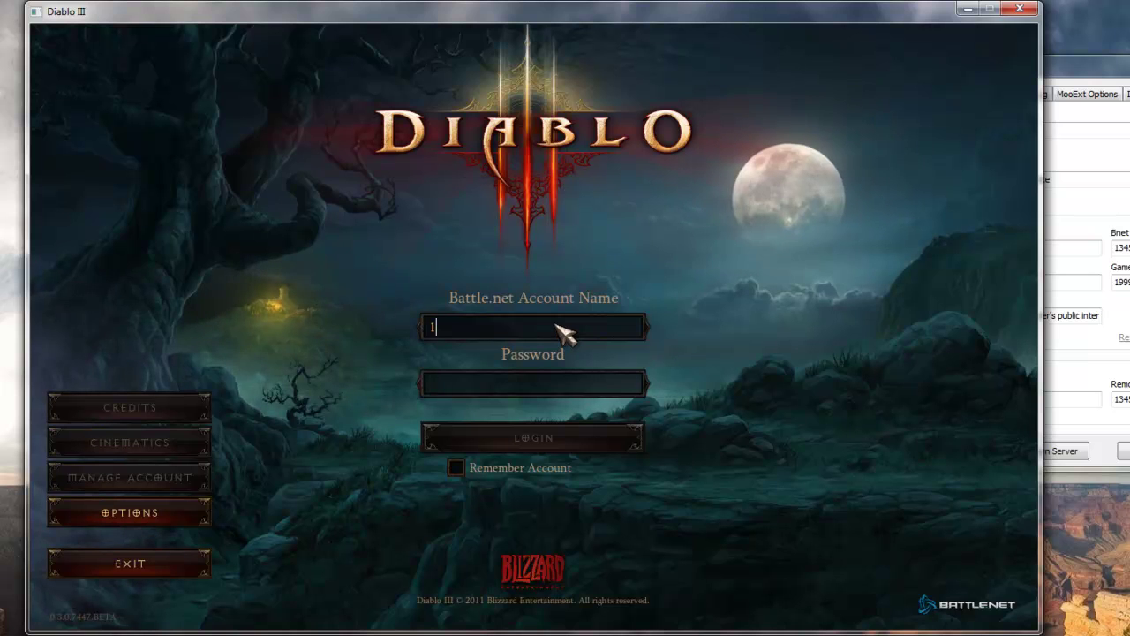
text(123@)
key(Tab)
text(123)
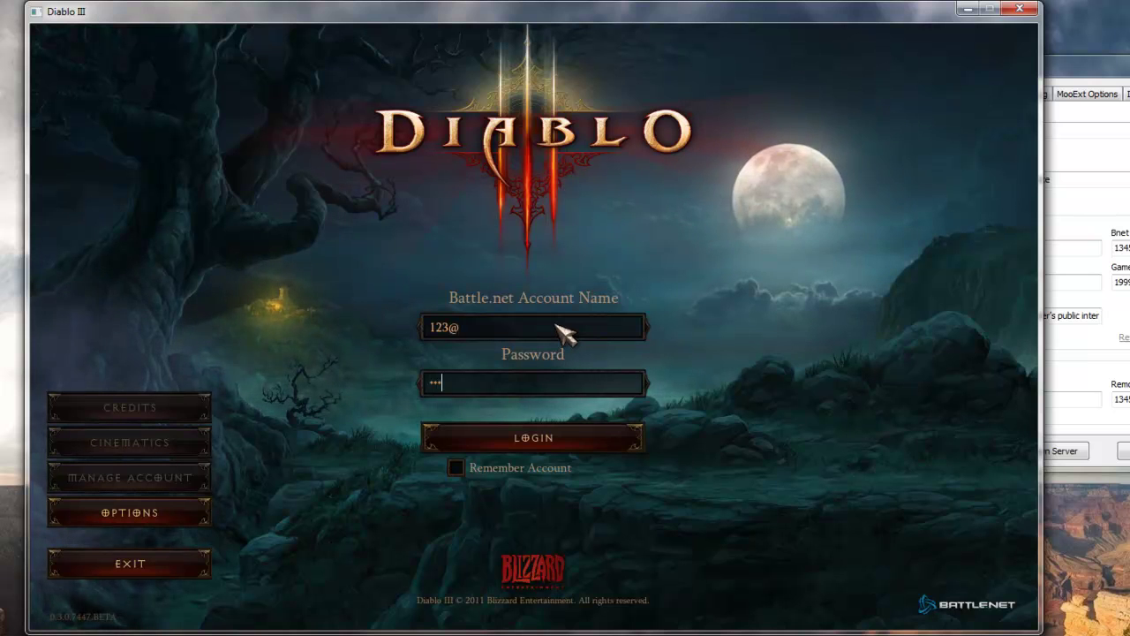
key(Return)
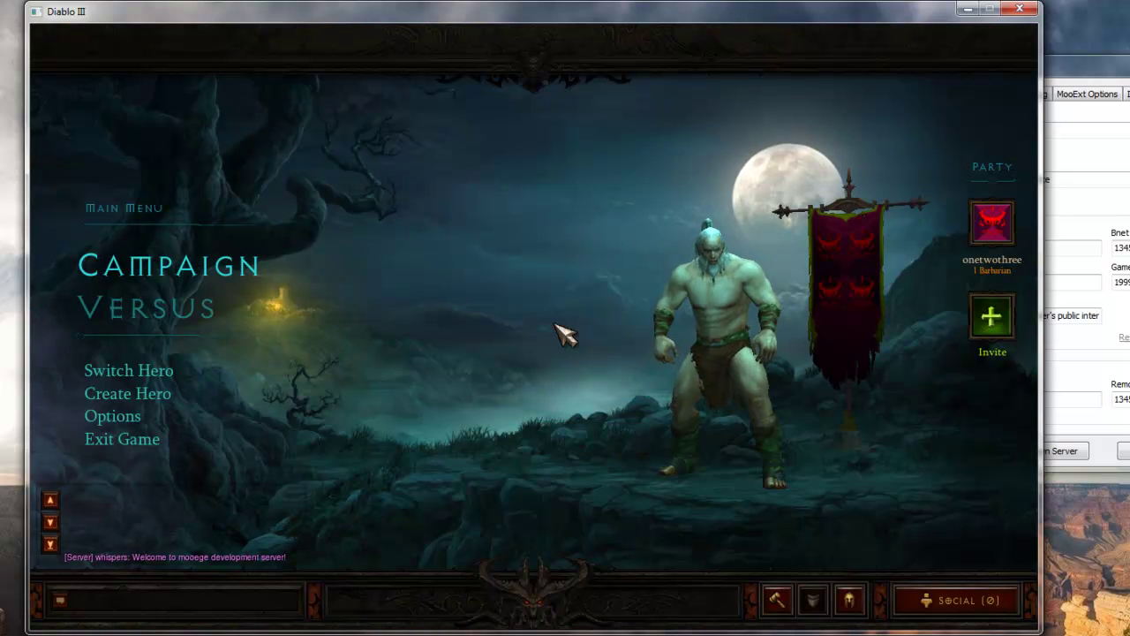
Confirm Campaign's Public Games list offers Act I The Fallen Star, then quit Diablo III.
click(156, 261)
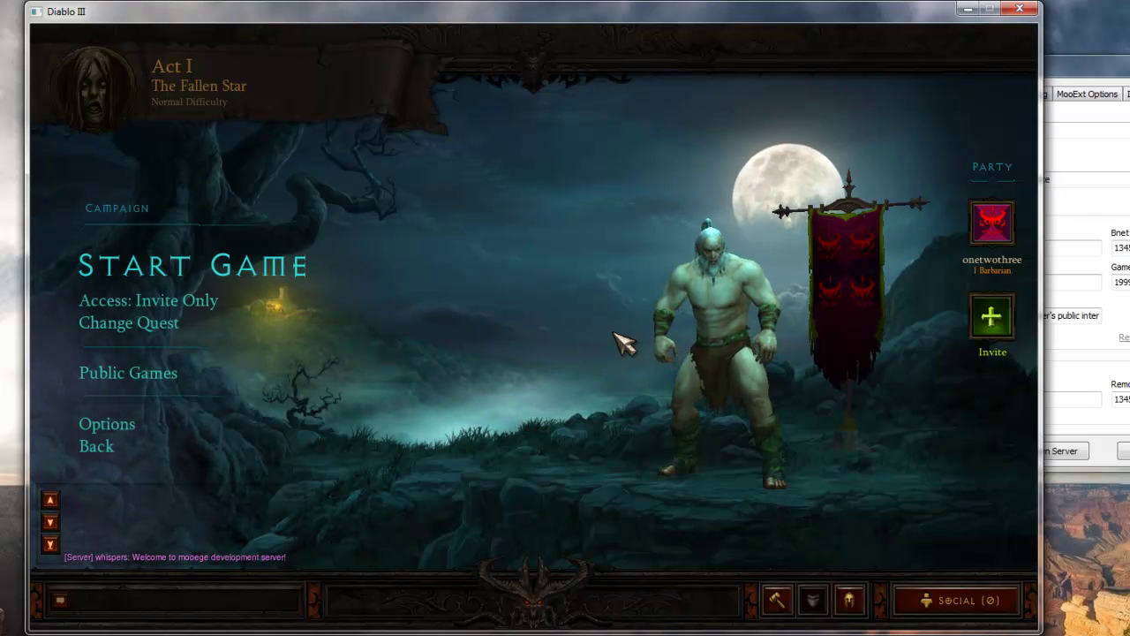
click(151, 381)
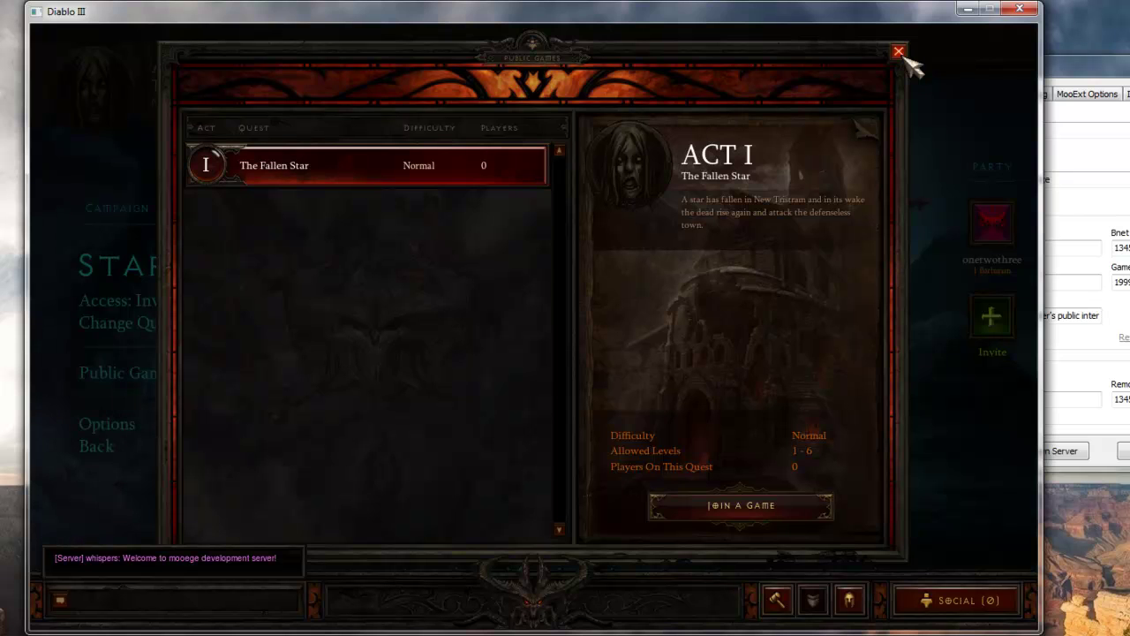
click(900, 52)
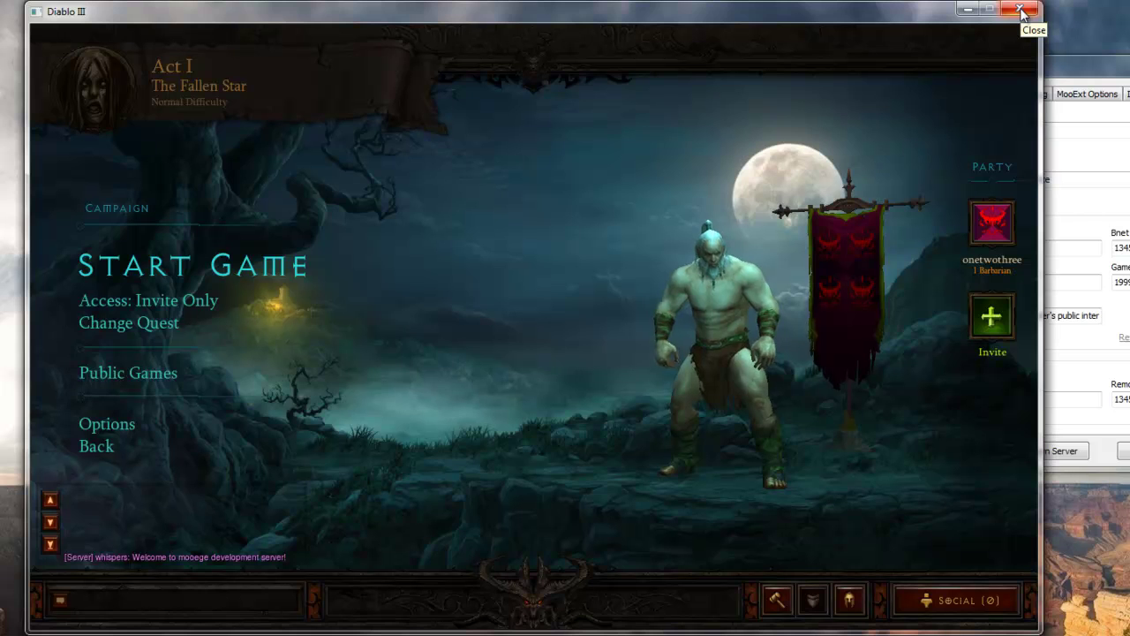
click(1021, 11)
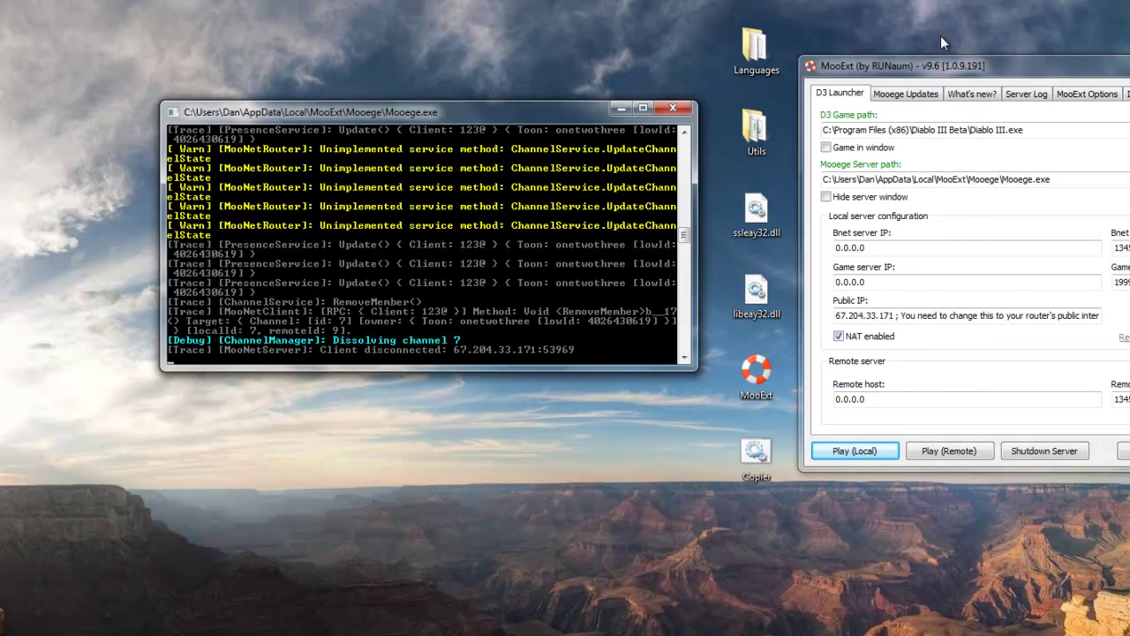